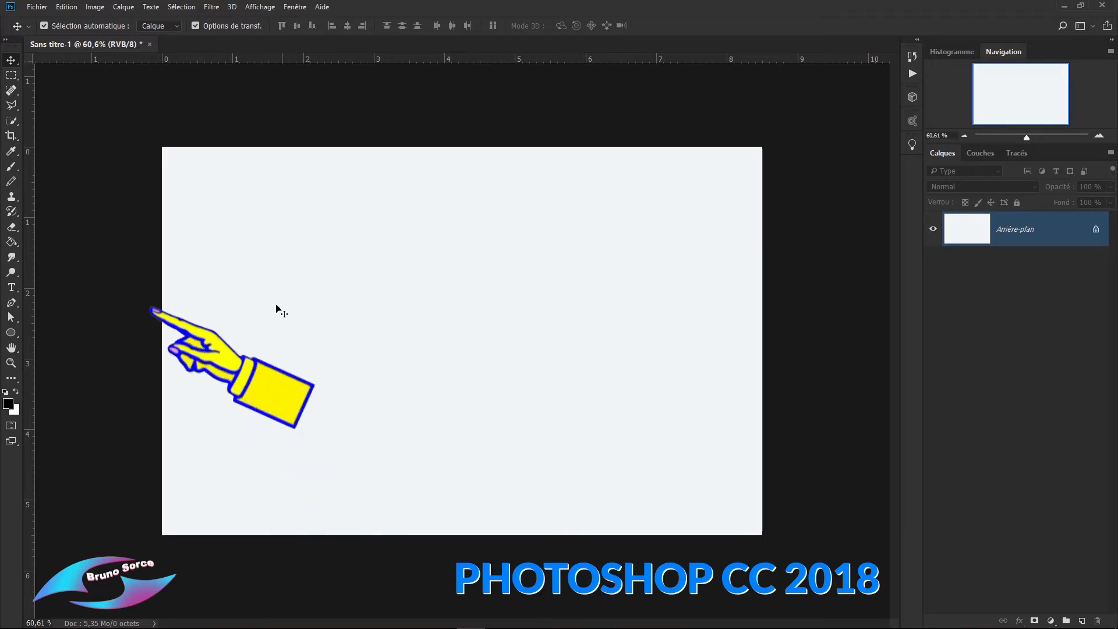
# Choose the Horizontal Type tool and set its font to Acumin Variable Concept.
pyautogui.click(12, 288)
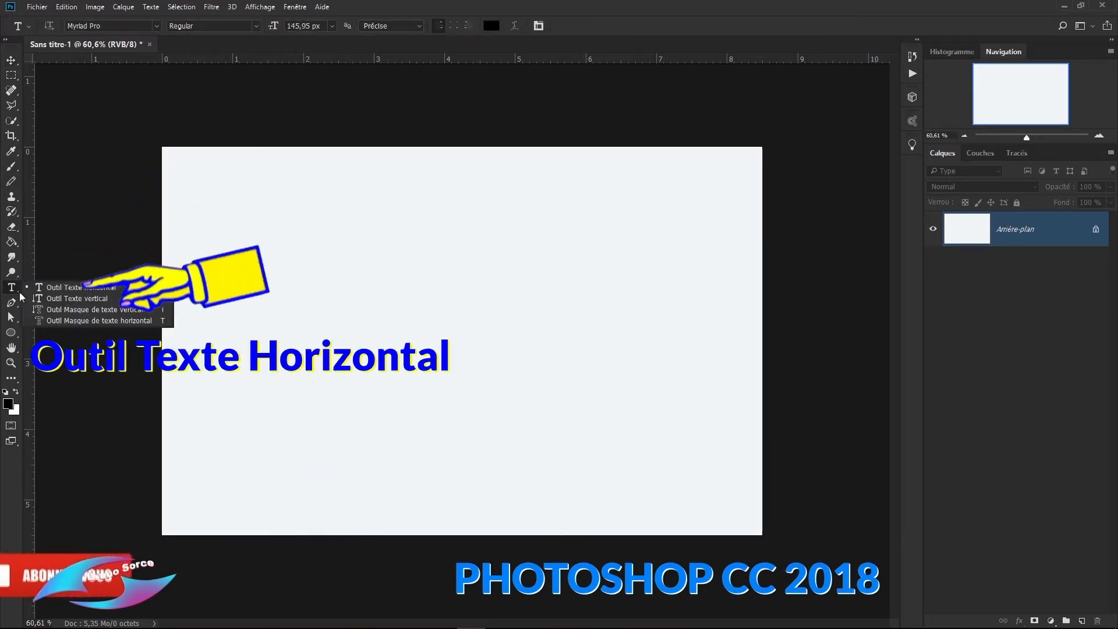
pyautogui.click(68, 288)
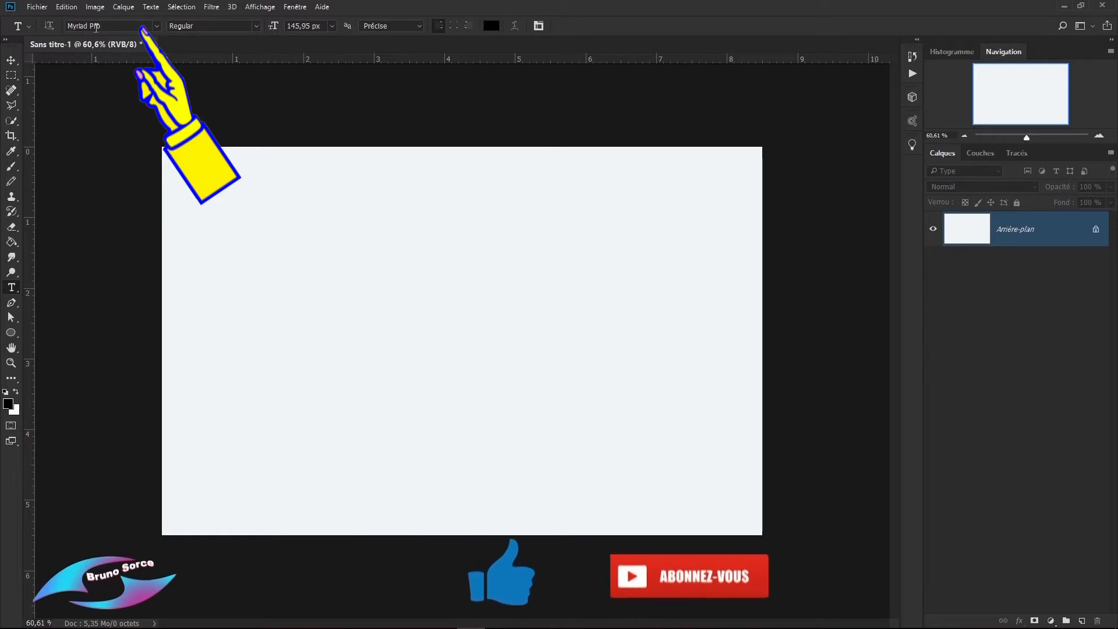
pyautogui.click(156, 29)
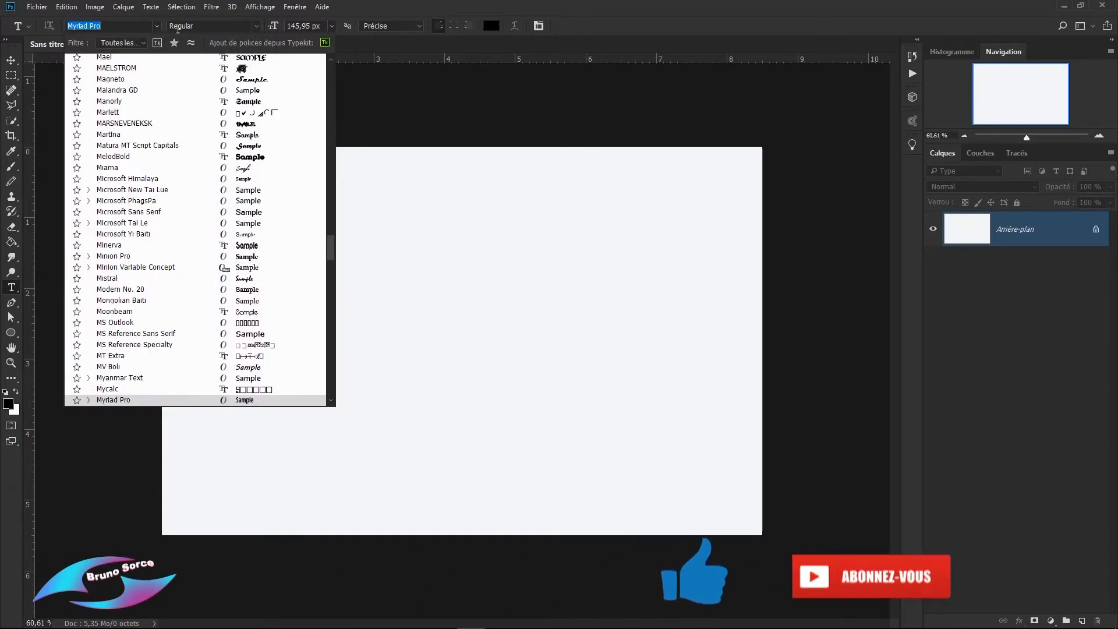
pyautogui.moveTo(331, 263); pyautogui.dragTo(332, 76)
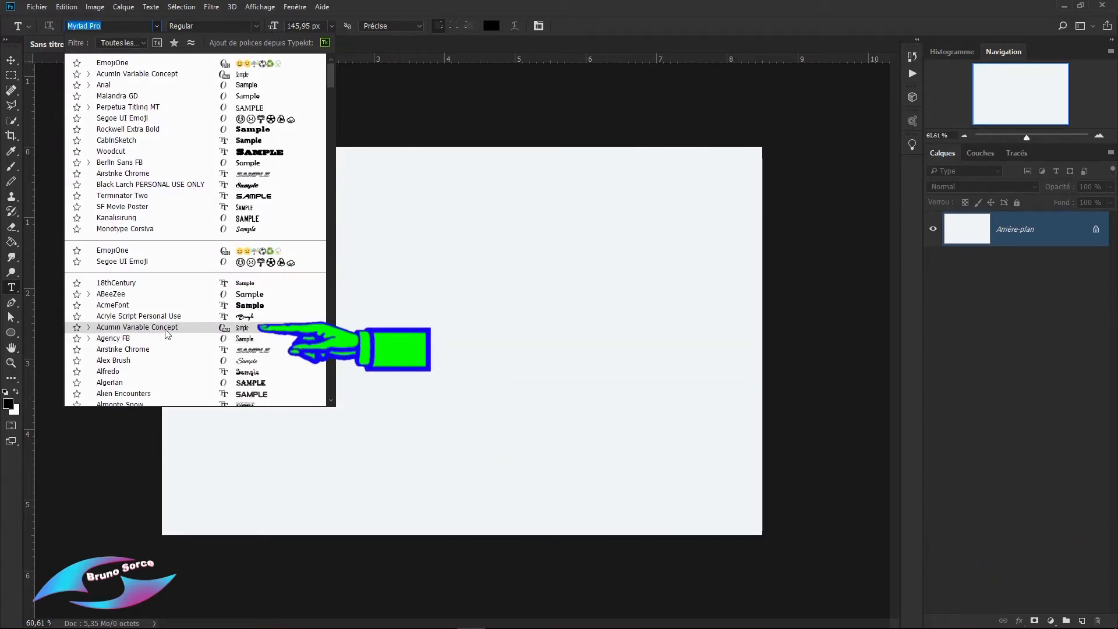
pyautogui.click(227, 327)
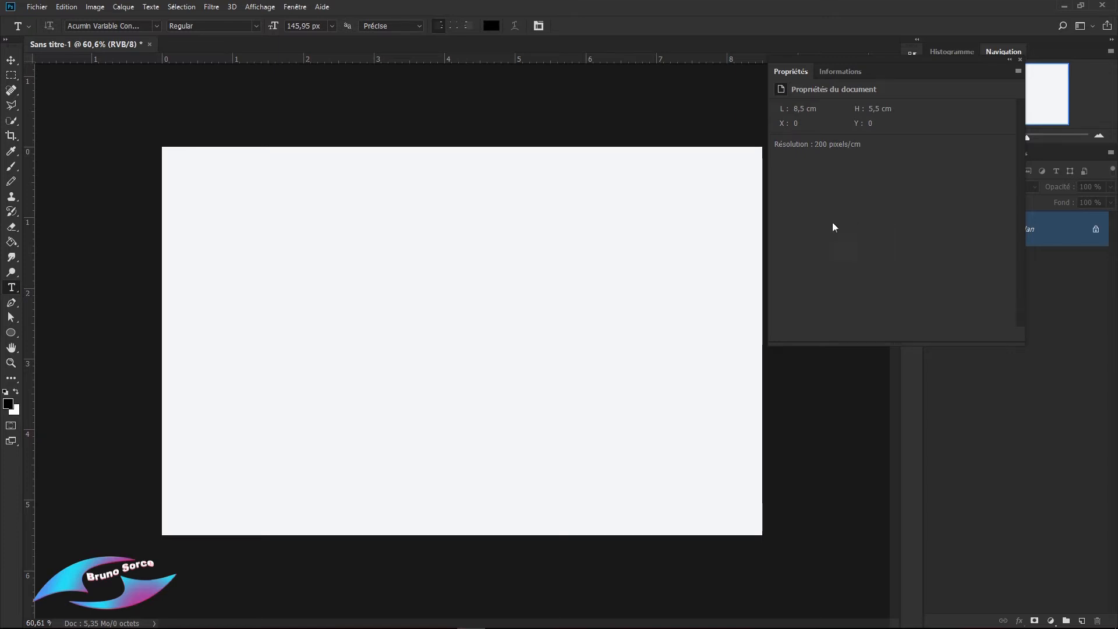
# Add a text layer containing the first name in capitals, starting about 2 cm from the canvas's left edge, and commit it.
pyautogui.click(303, 338)
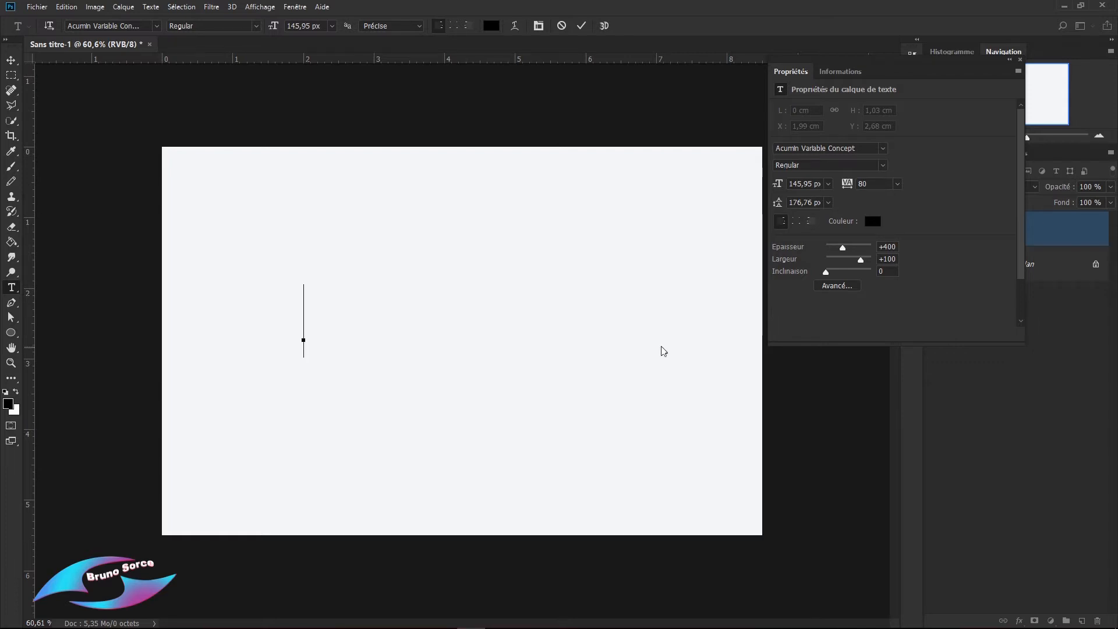
pyautogui.write('B')
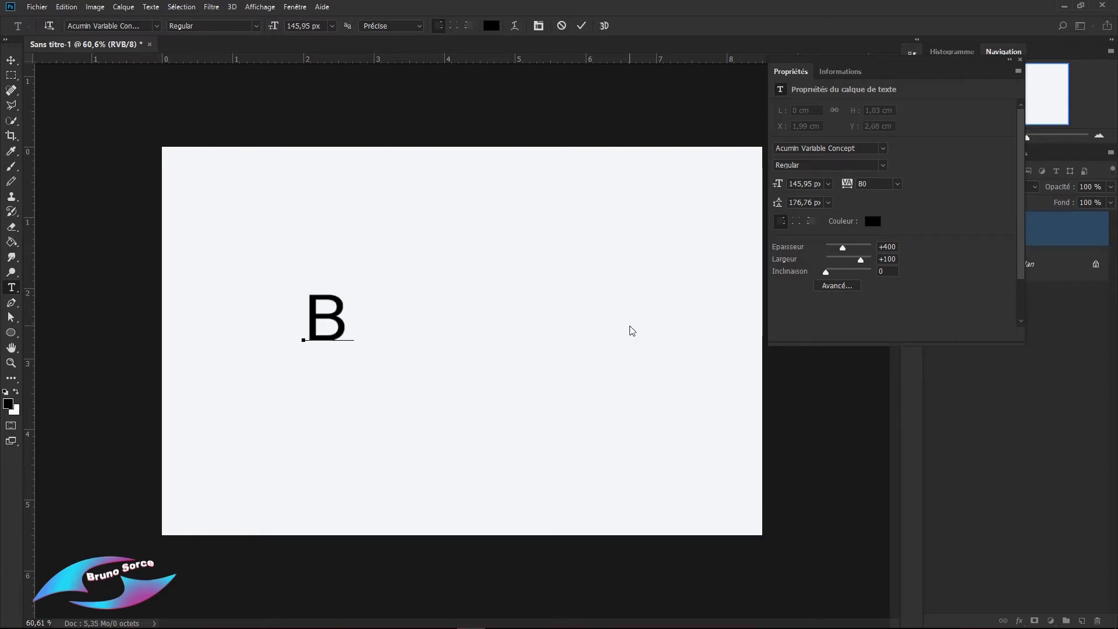
pyautogui.write('RUNO')
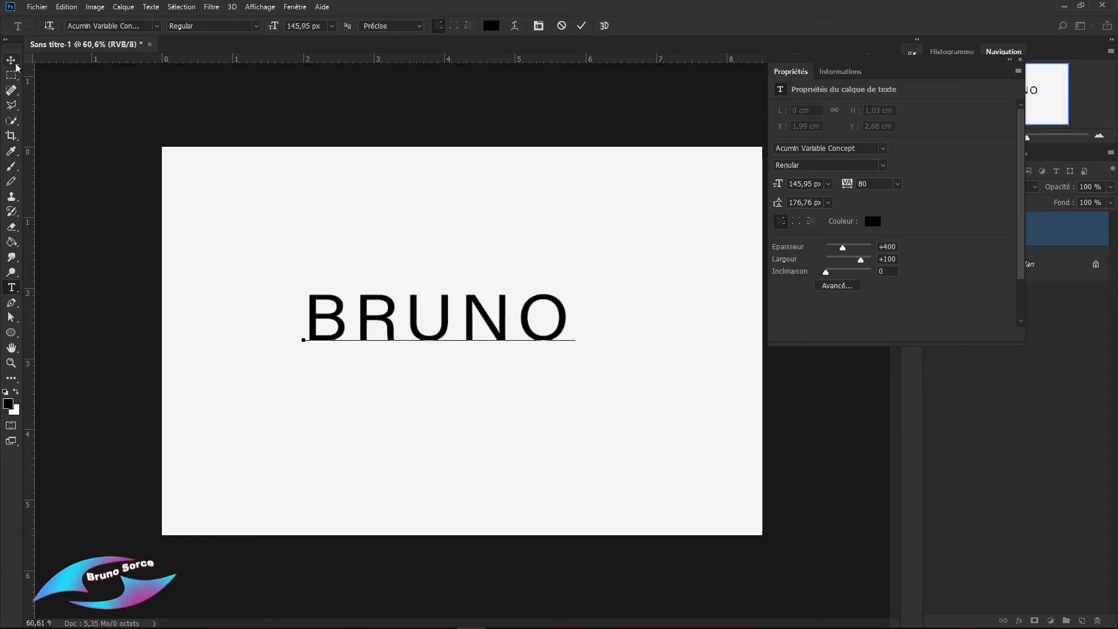
pyautogui.click(12, 62)
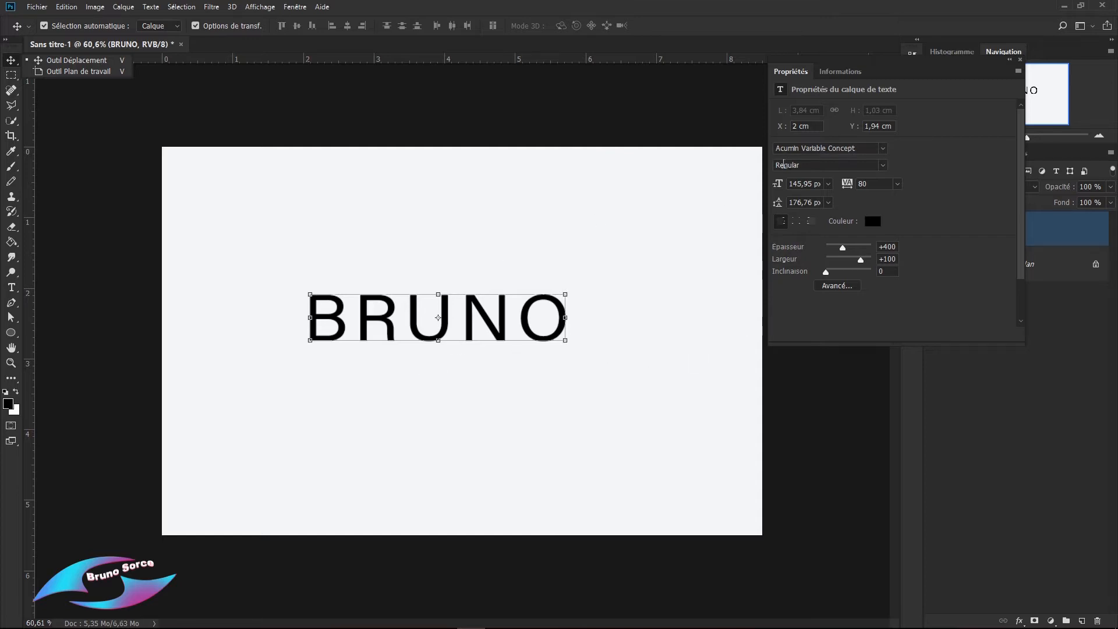
# Try the ExtraCondensed Thin and ExtraCondensed UltraBlack font styles on the text layer.
pyautogui.click(883, 166)
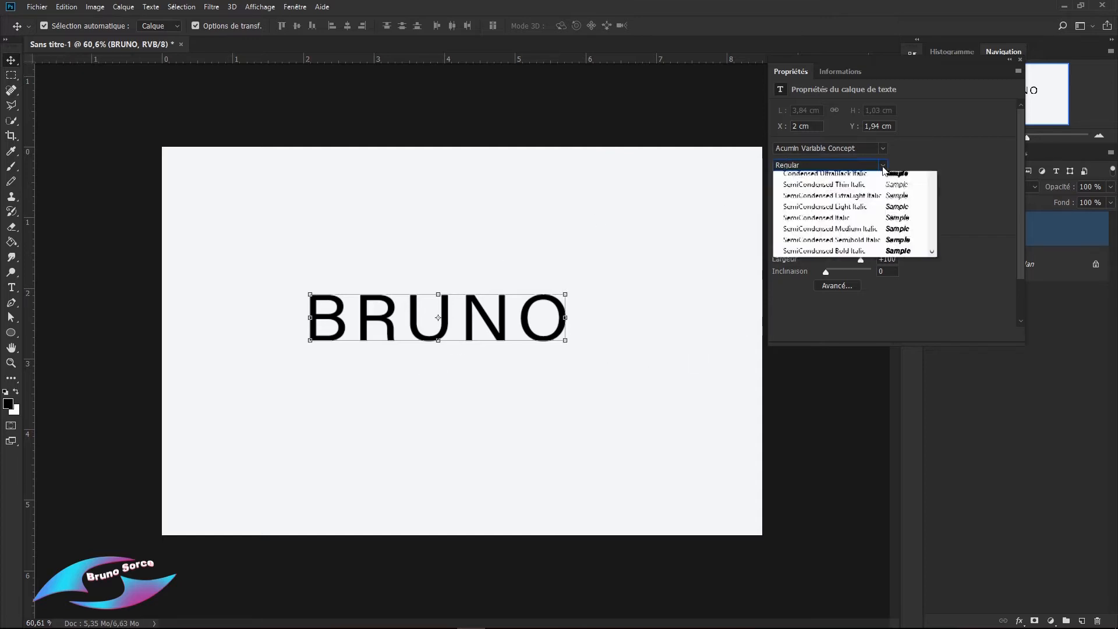
pyautogui.moveTo(937, 387); pyautogui.dragTo(939, 198)
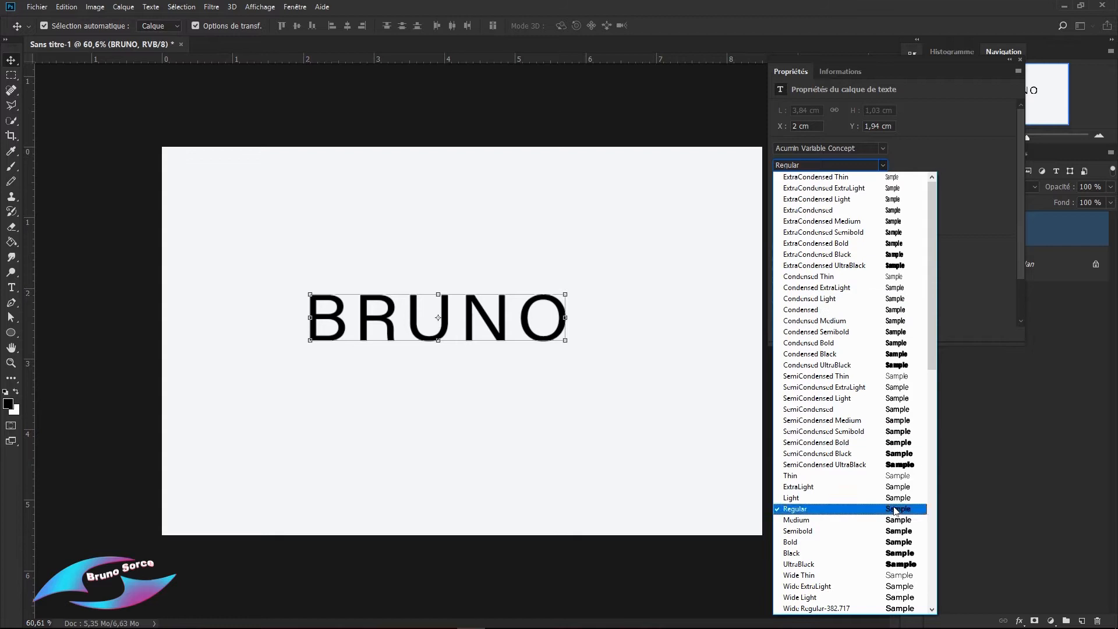
pyautogui.click(890, 177)
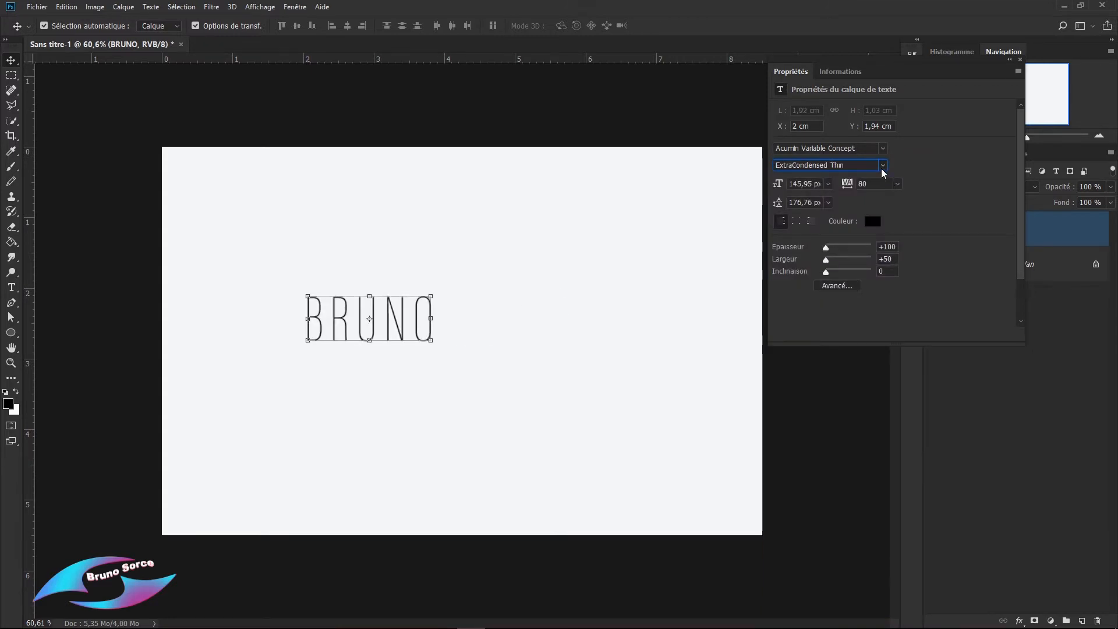
pyautogui.click(883, 171)
pyautogui.click(896, 268)
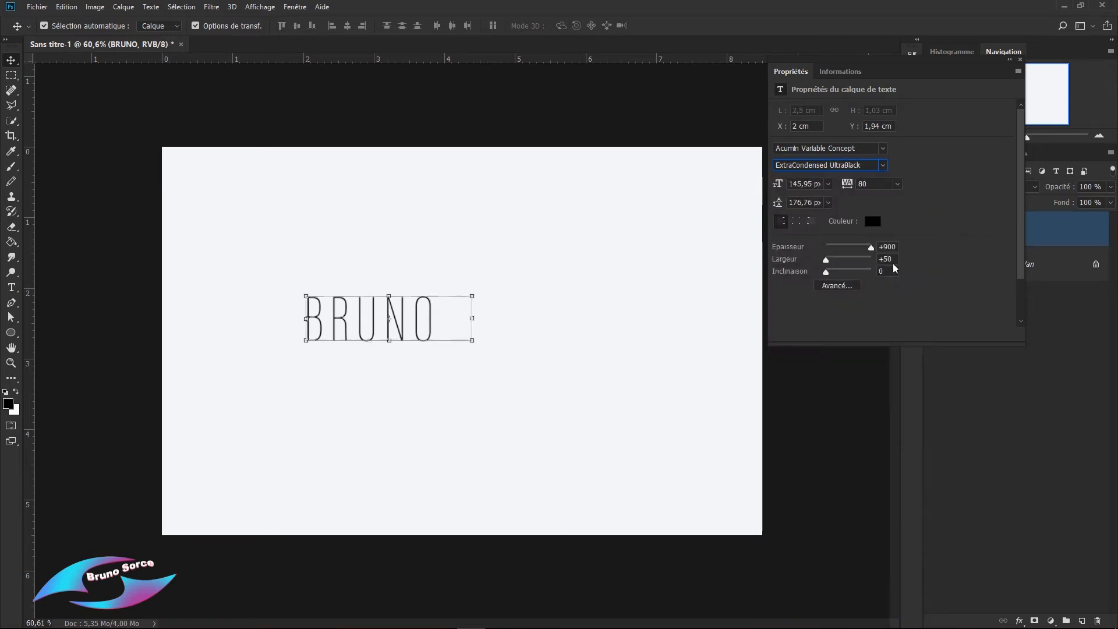
# Try the Condensed Medium Italic and SemiCondensed Black Italic font styles on the text layer.
pyautogui.click(885, 166)
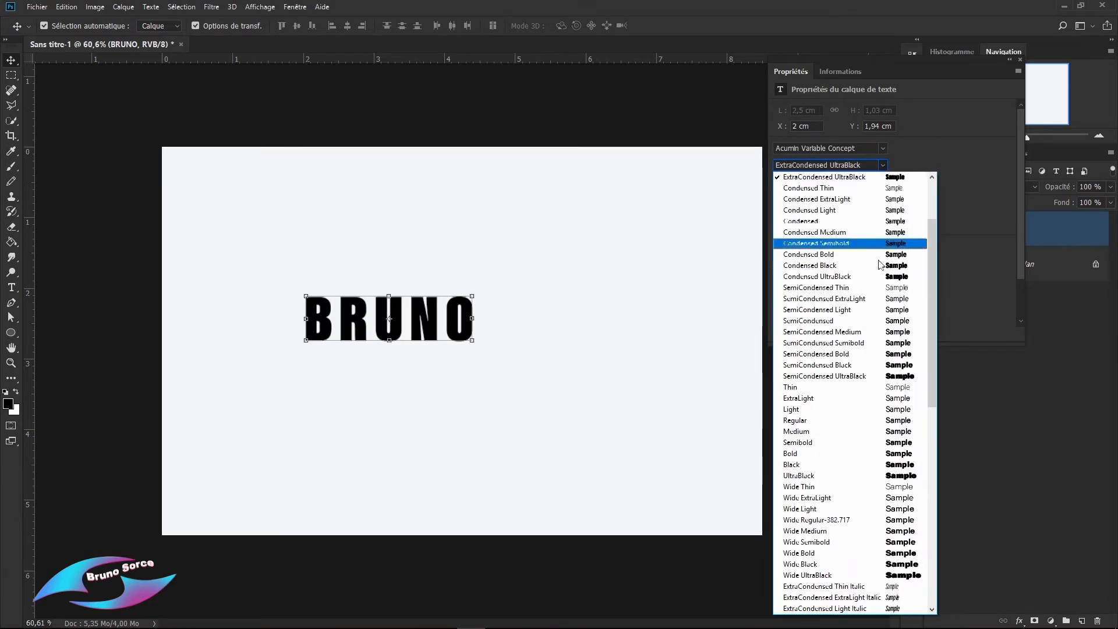
pyautogui.scroll(-1, 883, 431)
pyautogui.scroll(-12, 884, 423)
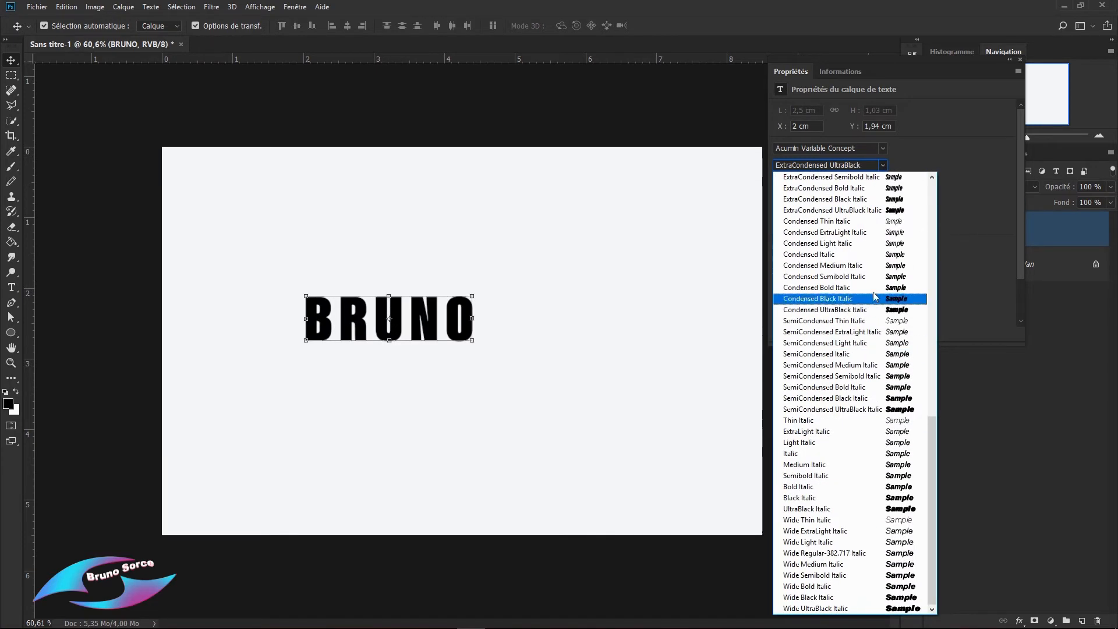
pyautogui.click(894, 271)
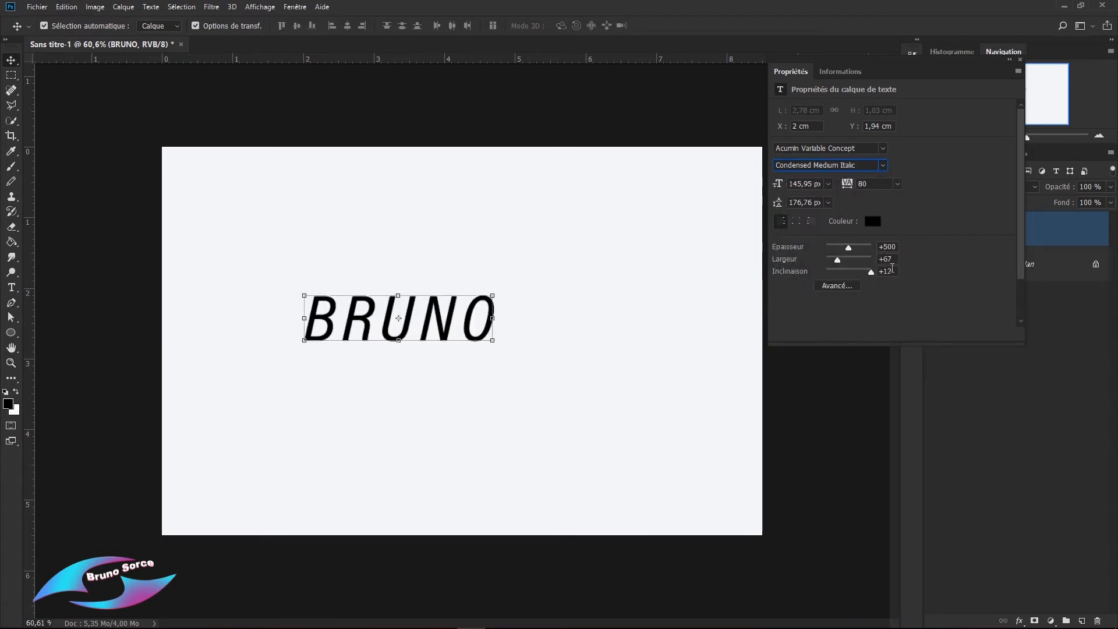
pyautogui.click(886, 167)
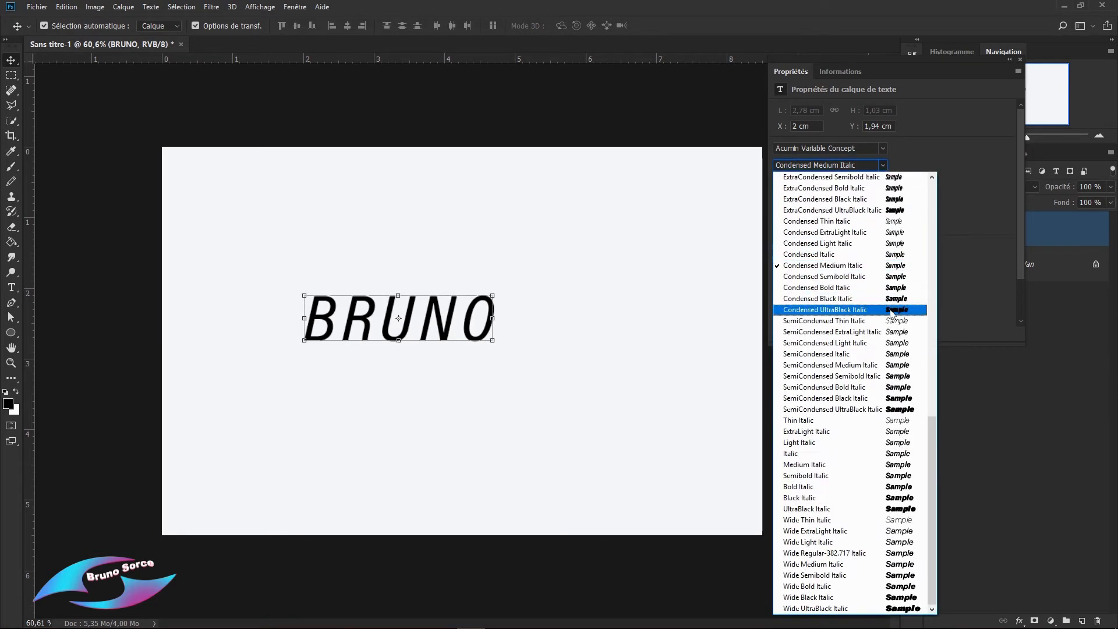
pyautogui.click(900, 402)
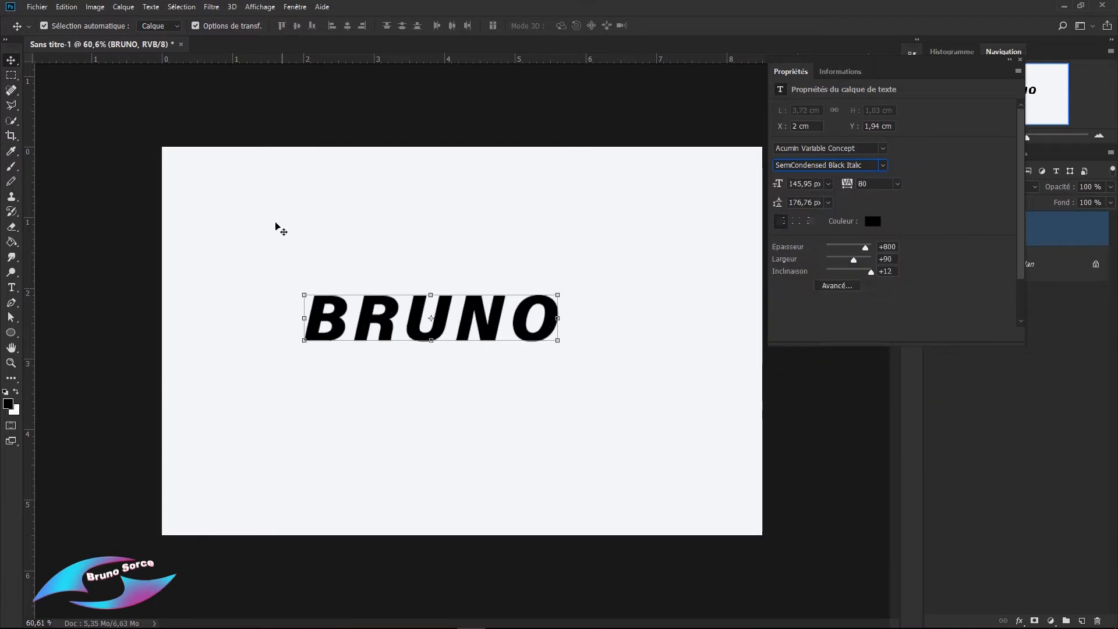
# Move the text properties clear of the layers list, set the slant to 0, and vary the weight down to 131 and up to 531.
pyautogui.moveTo(890, 71); pyautogui.dragTo(784, 92)
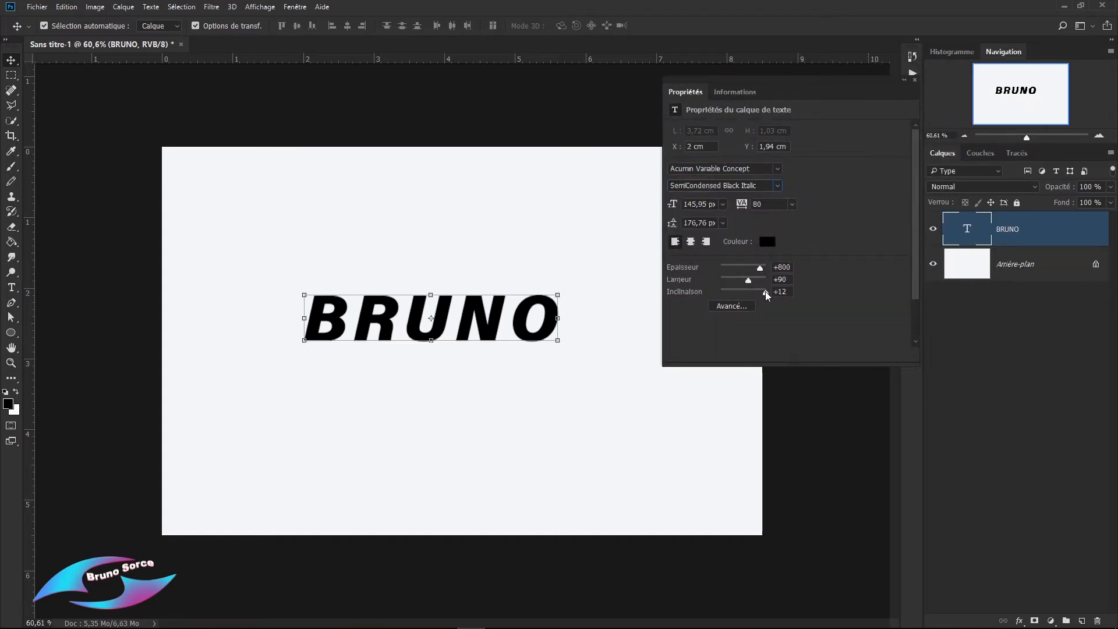
pyautogui.moveTo(766, 293); pyautogui.dragTo(721, 293)
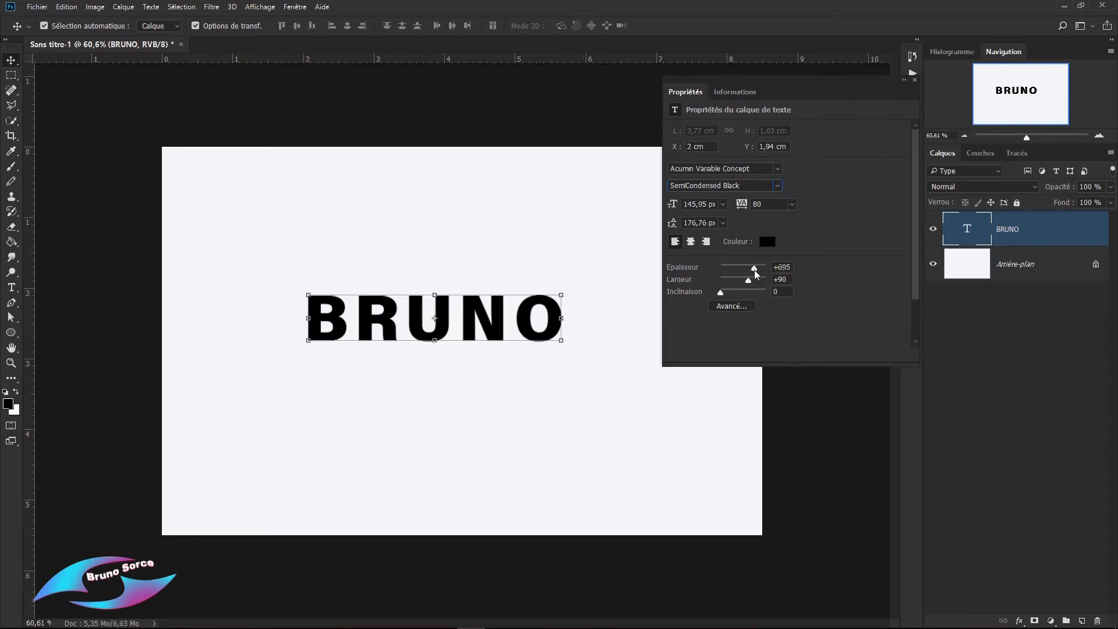
pyautogui.moveTo(750, 272); pyautogui.dragTo(730, 273)
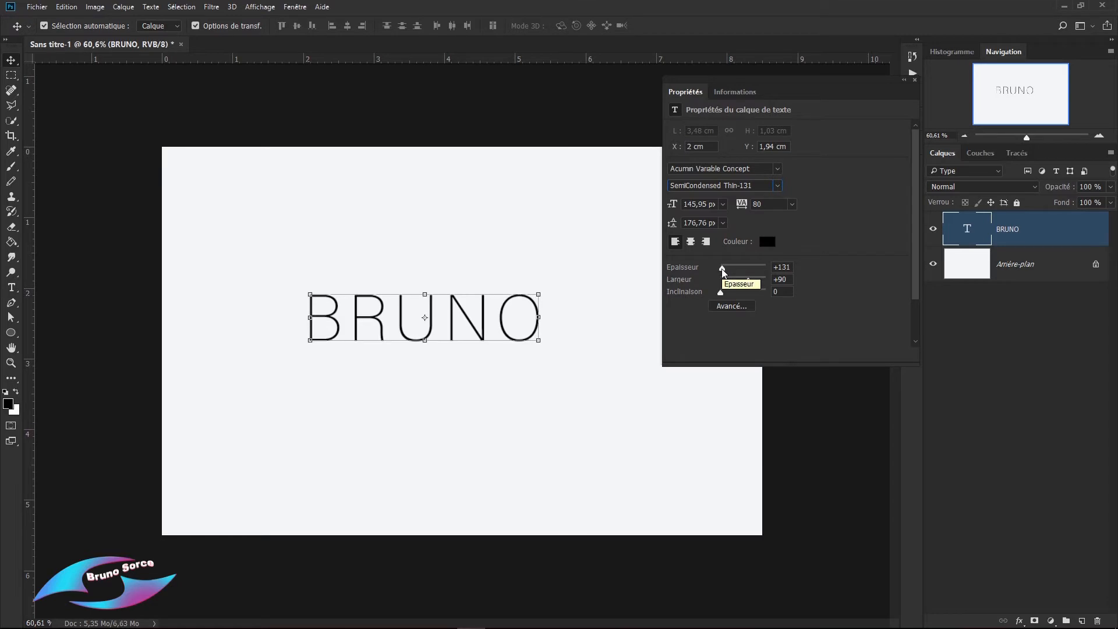
pyautogui.moveTo(722, 271); pyautogui.dragTo(747, 274)
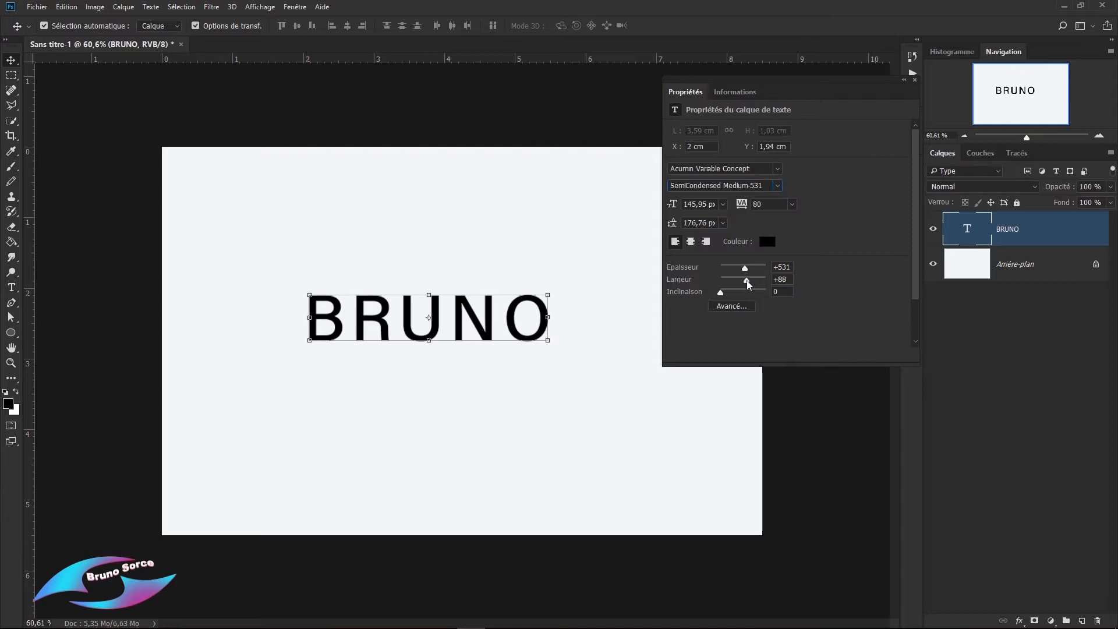
# Widen the letters to 115, then try a slant of 12 and return it to 0.
pyautogui.moveTo(743, 284); pyautogui.dragTo(766, 283)
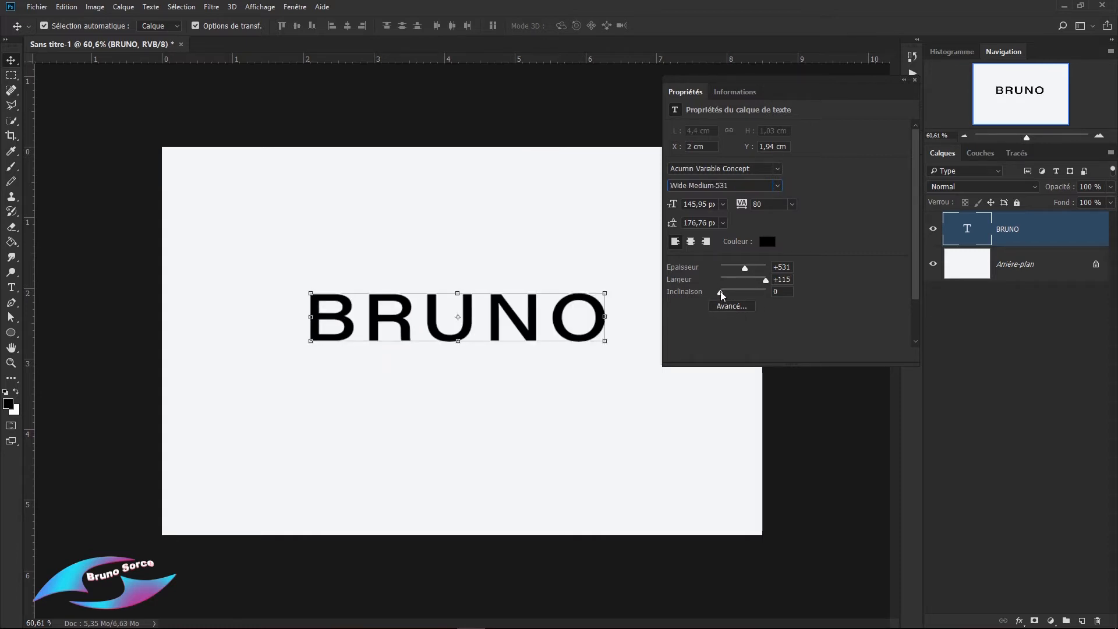
pyautogui.moveTo(722, 297); pyautogui.dragTo(776, 299)
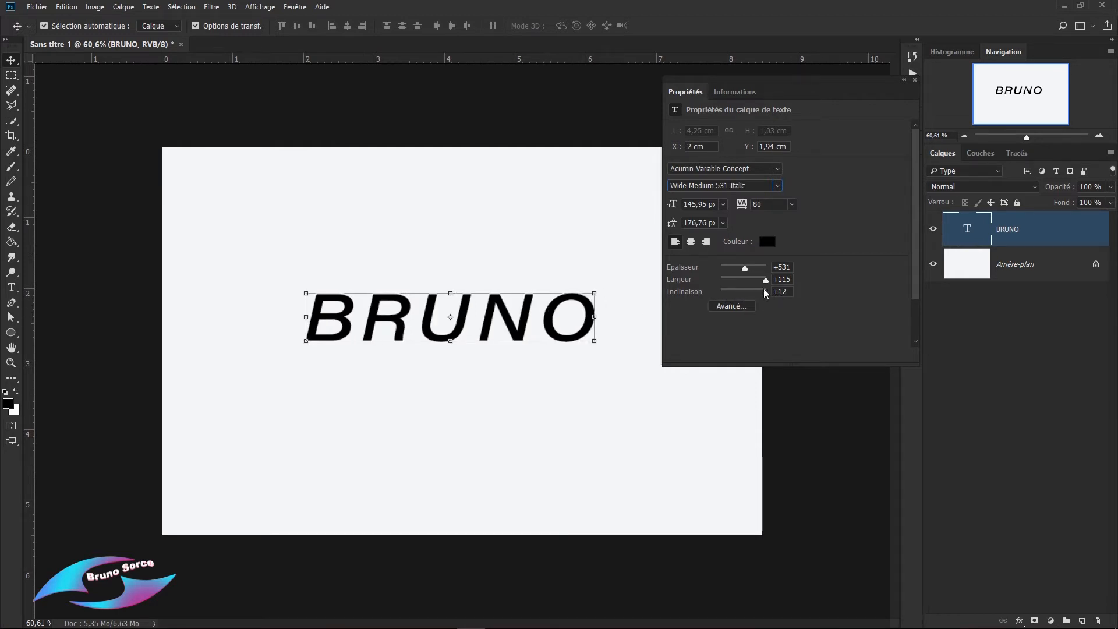
pyautogui.moveTo(759, 299); pyautogui.dragTo(736, 299)
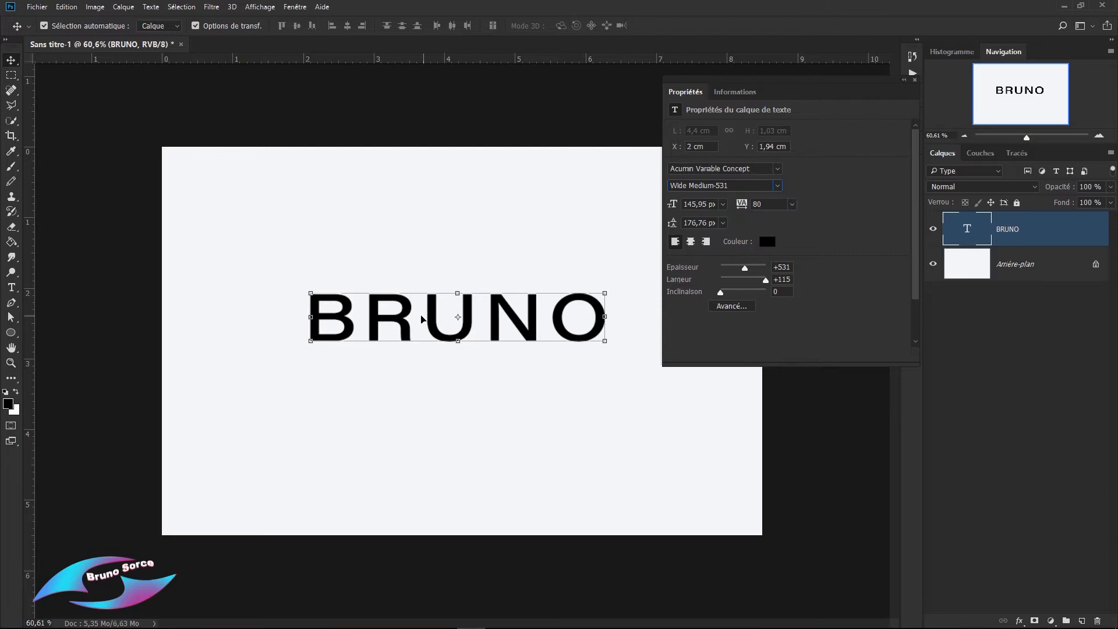
# Move the text to about X 0.55 cm, Y 1.15 cm, try skewing it about -12°, and apply a horizontal skew of about 0.46°.
pyautogui.moveTo(398, 320); pyautogui.dragTo(296, 264)
pyautogui.click(66, 7)
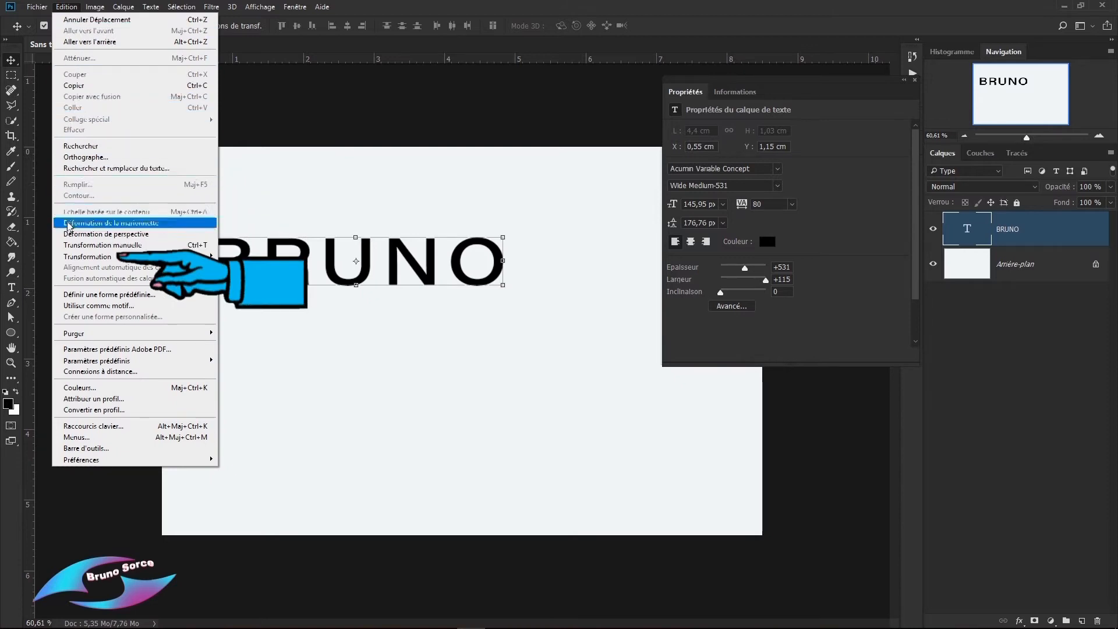
pyautogui.moveTo(81, 260)
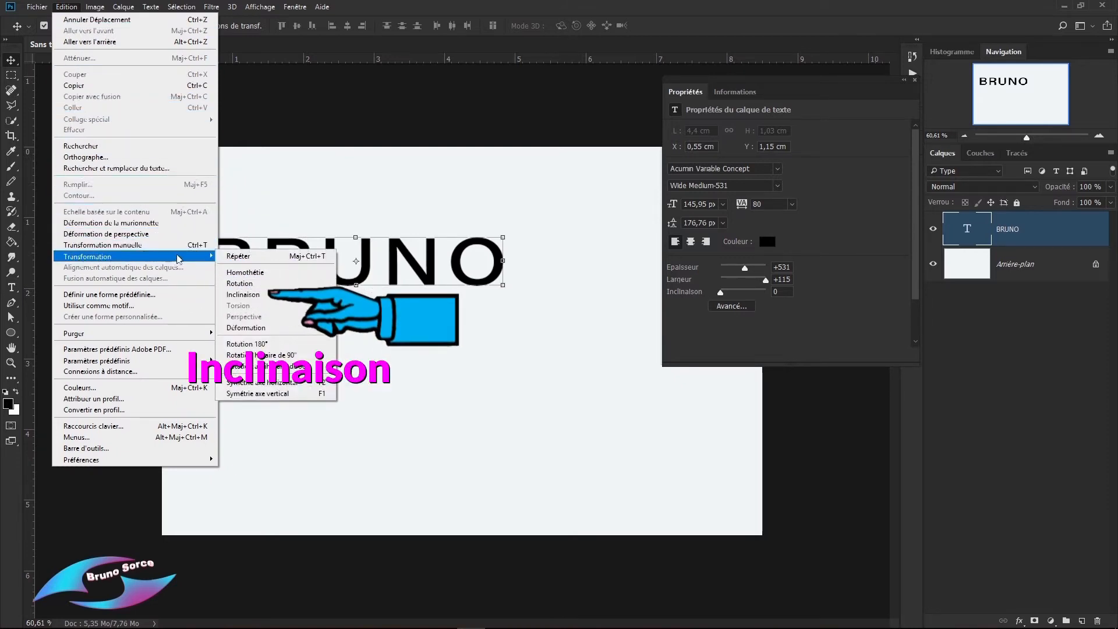
pyautogui.click(252, 296)
pyautogui.moveTo(358, 231); pyautogui.dragTo(377, 261)
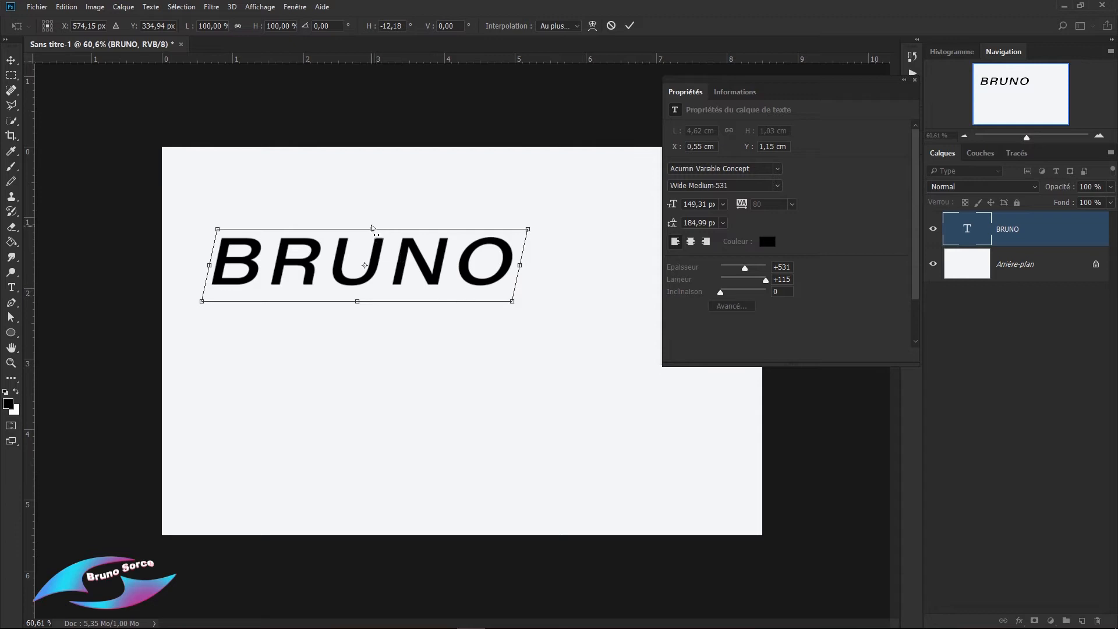
pyautogui.moveTo(372, 231); pyautogui.dragTo(356, 230)
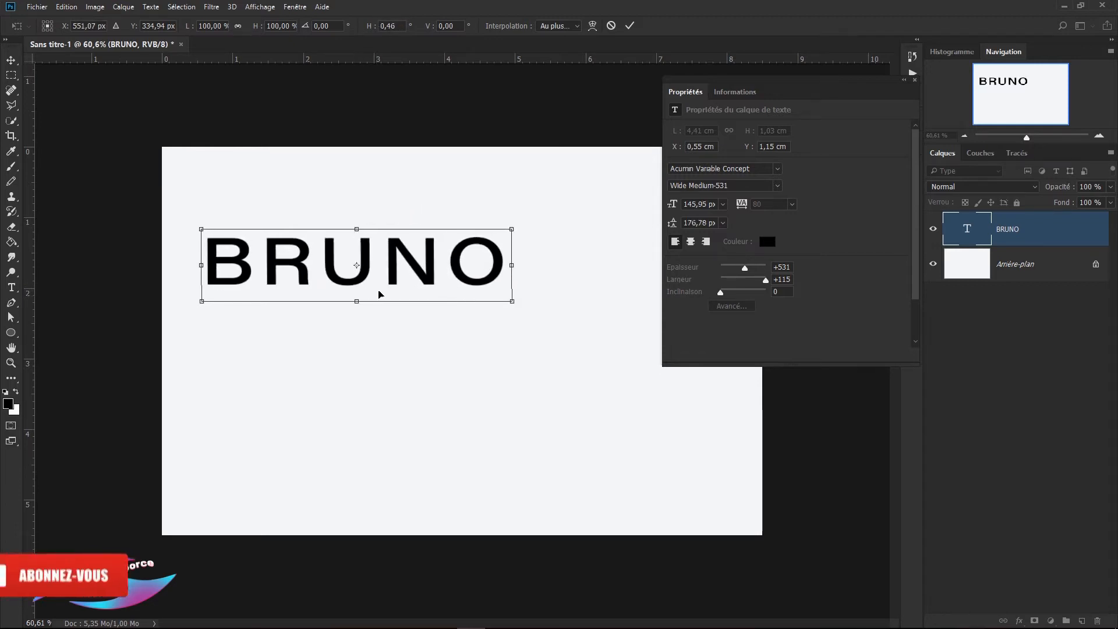
pyautogui.click(11, 62)
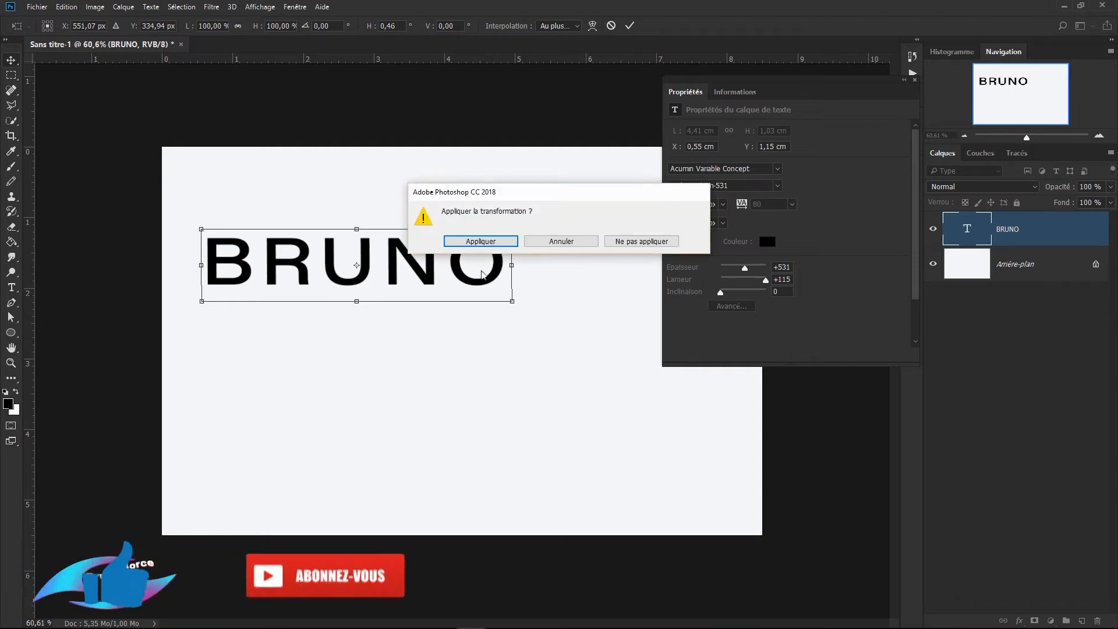
pyautogui.click(481, 241)
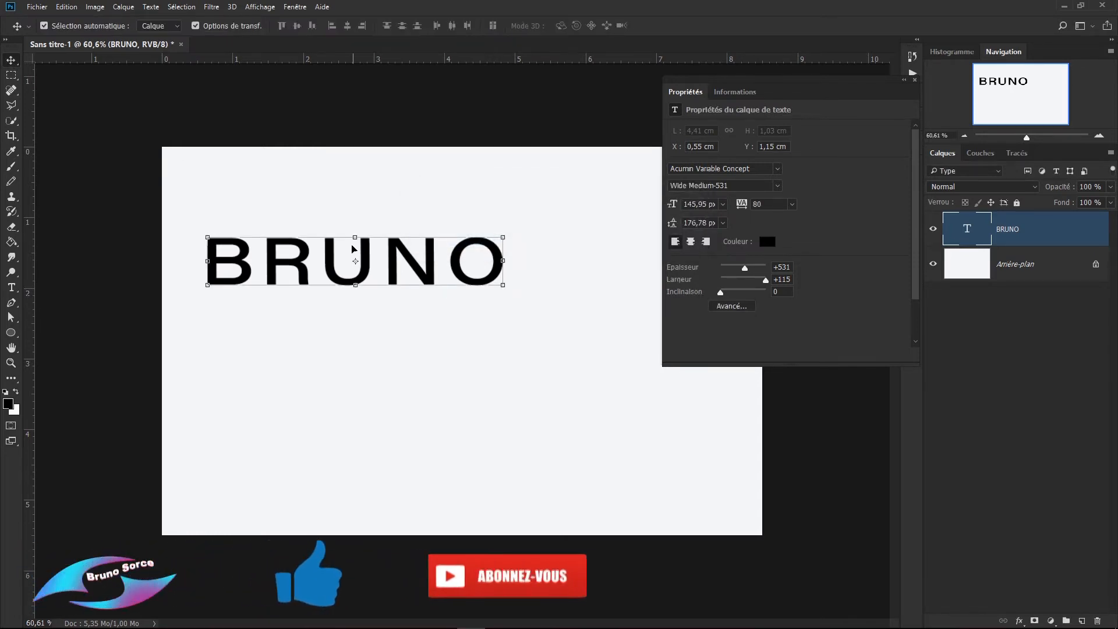
# Scale the text with Free Transform to about 103% width and 115% height.
pyautogui.hotkey('ctrl', 't')
pyautogui.moveTo(505, 262); pyautogui.dragTo(596, 298)
pyautogui.moveTo(404, 263)
pyautogui.mouseDown()
pyautogui.moveTo(399, 225)
pyautogui.moveTo(397, 251)
pyautogui.mouseUp()
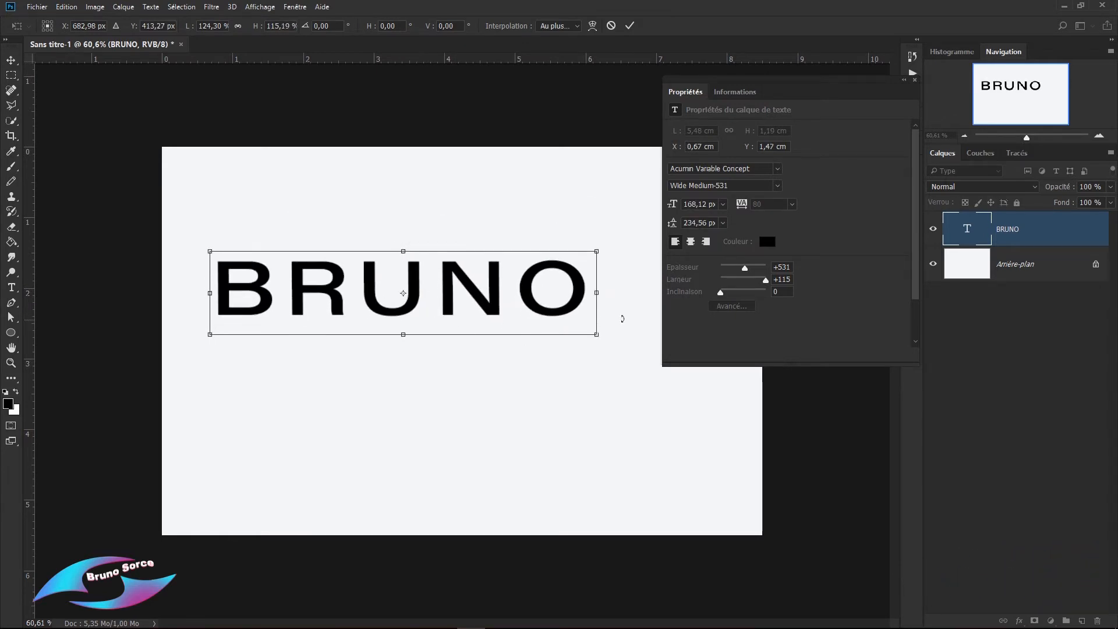
pyautogui.moveTo(597, 293); pyautogui.dragTo(530, 293)
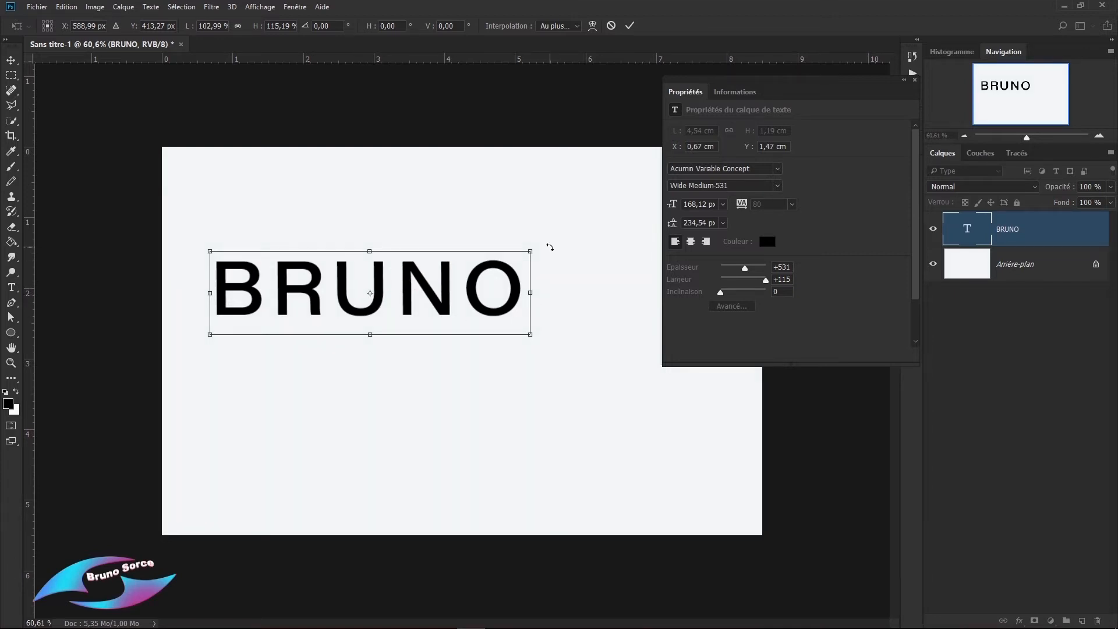
# Rotate the text slightly about its centre, move the reference point to the left edge's midpoint, and rotate the text to about -0.85°.
pyautogui.moveTo(550, 247); pyautogui.dragTo(502, 266)
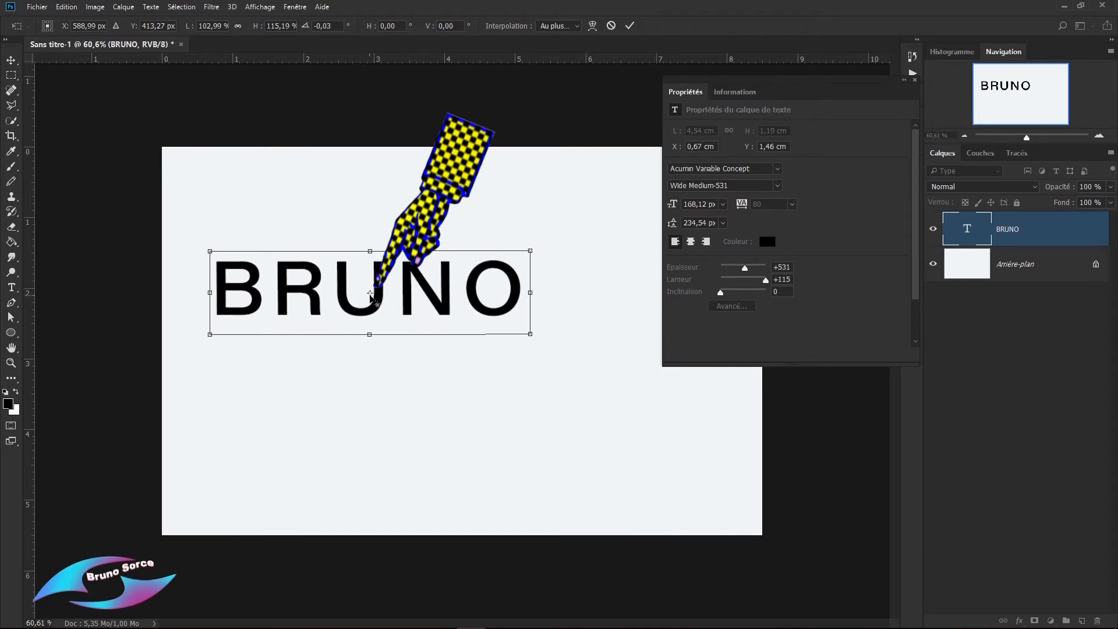
pyautogui.moveTo(370, 296); pyautogui.dragTo(209, 295)
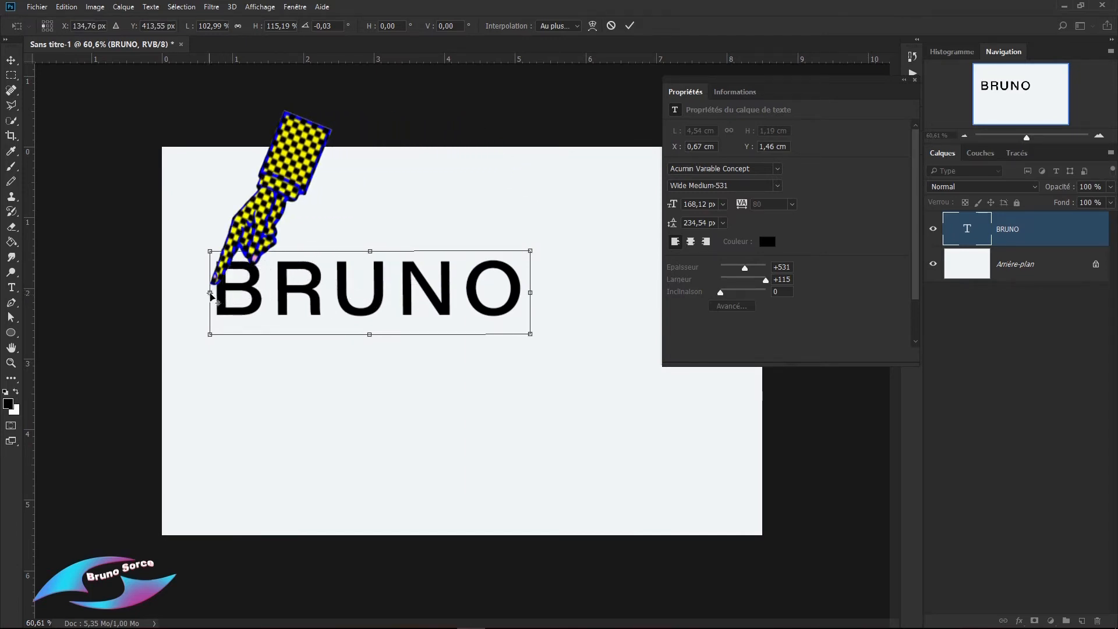
pyautogui.moveTo(555, 246); pyautogui.dragTo(346, 456)
pyautogui.moveTo(426, 253)
pyautogui.mouseDown()
pyautogui.moveTo(402, 239)
pyautogui.moveTo(426, 265)
pyautogui.moveTo(417, 261)
pyautogui.mouseUp()
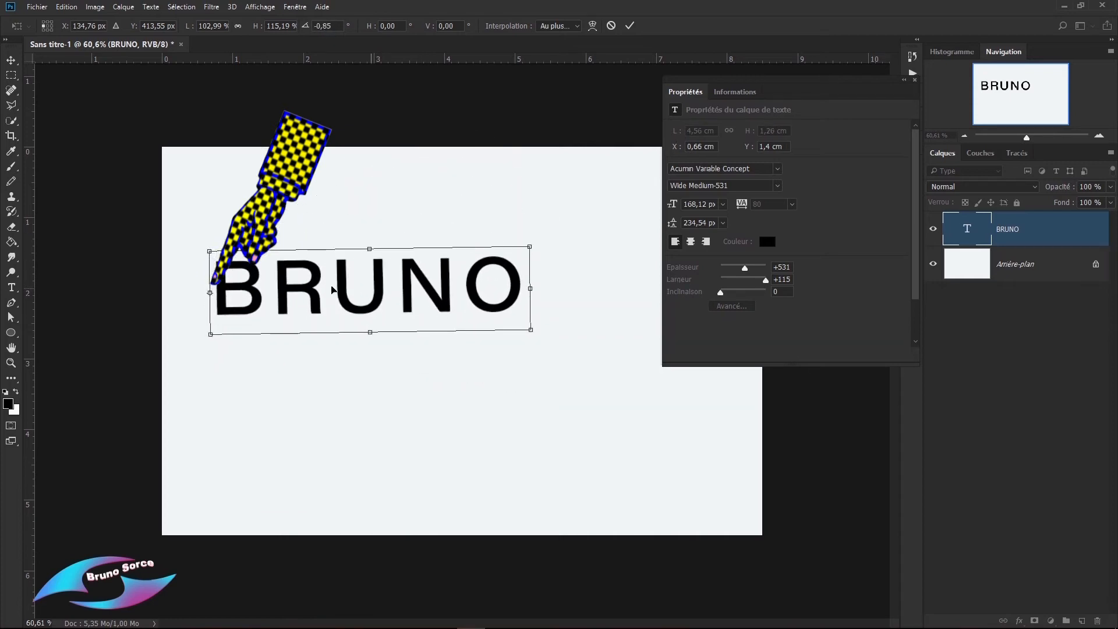
# Rotate the text to about -1.74° around its right edge and about -1.17° around its top edge, and recentre the reference point.
pyautogui.moveTo(213, 295); pyautogui.dragTo(533, 296)
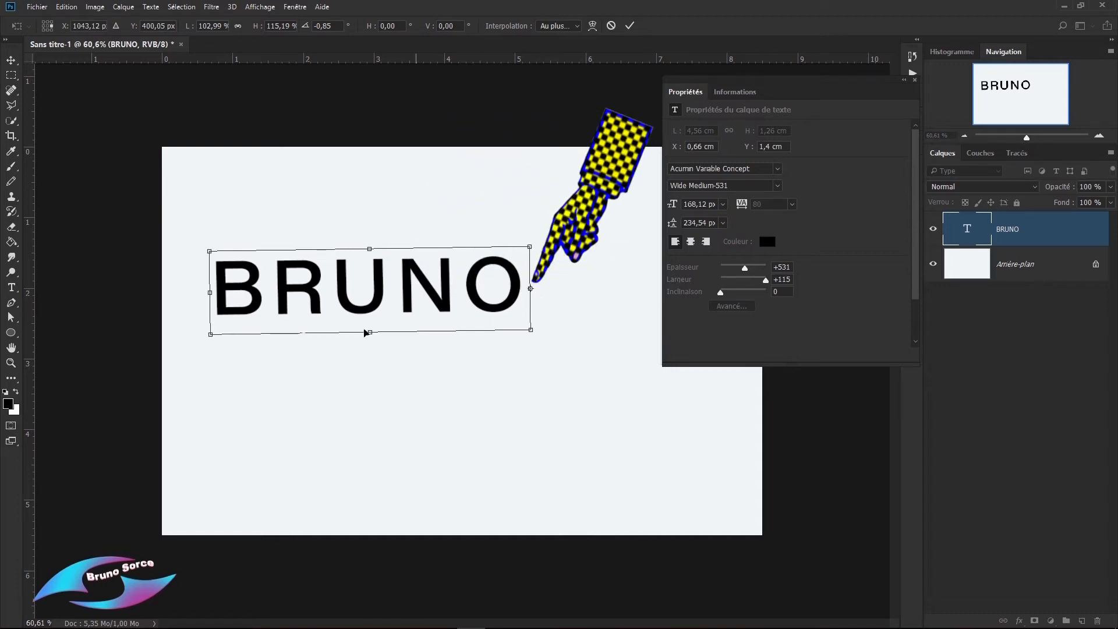
pyautogui.moveTo(207, 251); pyautogui.dragTo(241, 256)
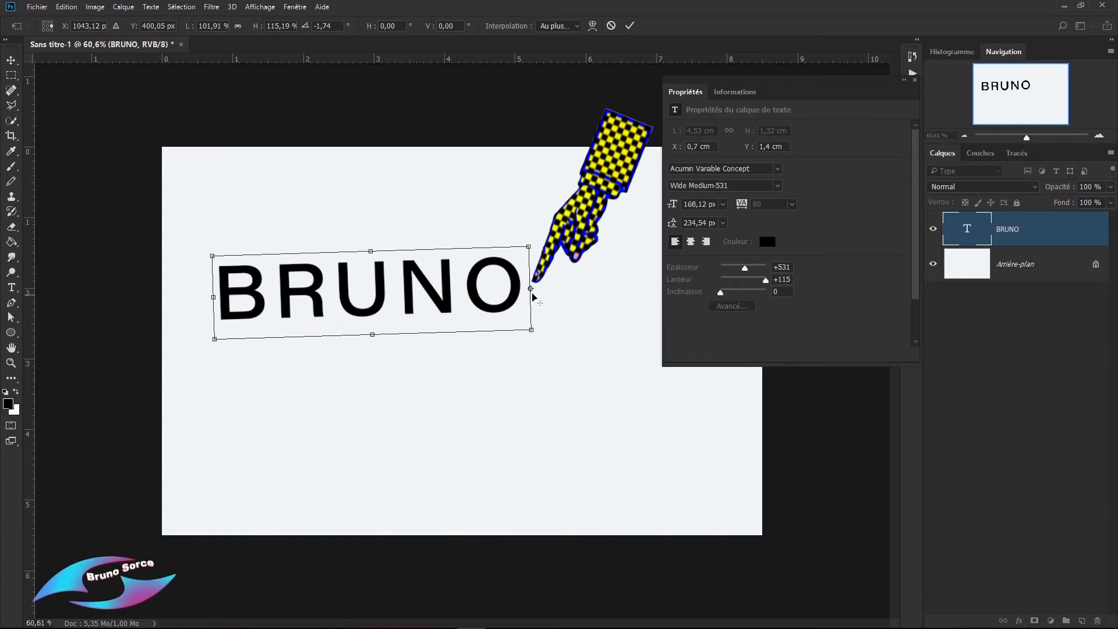
pyautogui.moveTo(531, 290); pyautogui.dragTo(371, 256)
pyautogui.moveTo(543, 343); pyautogui.dragTo(526, 317)
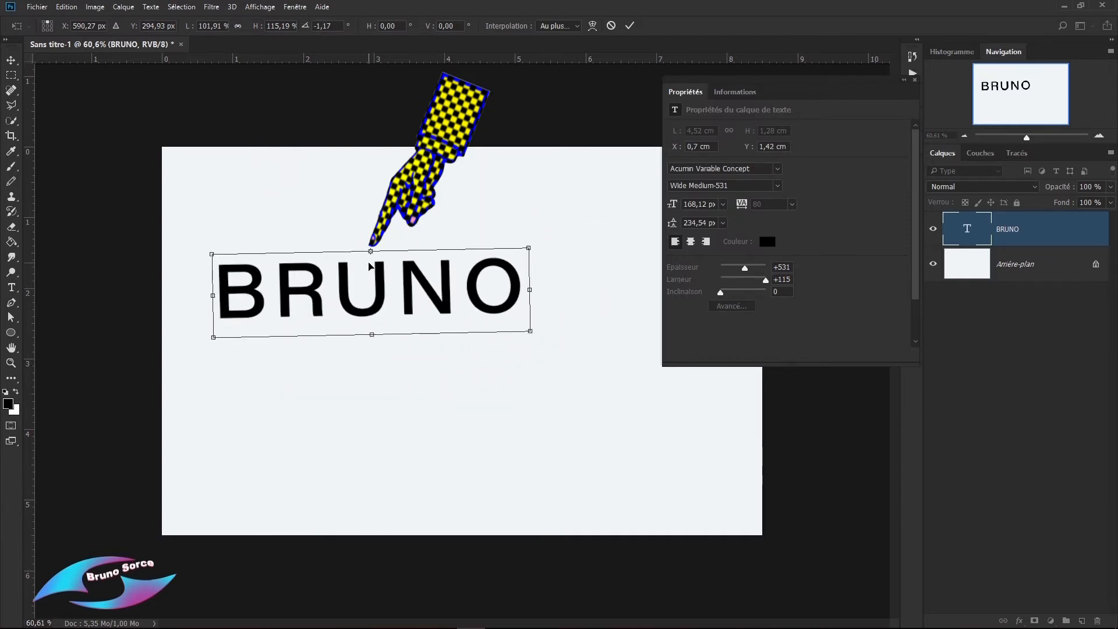
pyautogui.moveTo(371, 254); pyautogui.dragTo(371, 293)
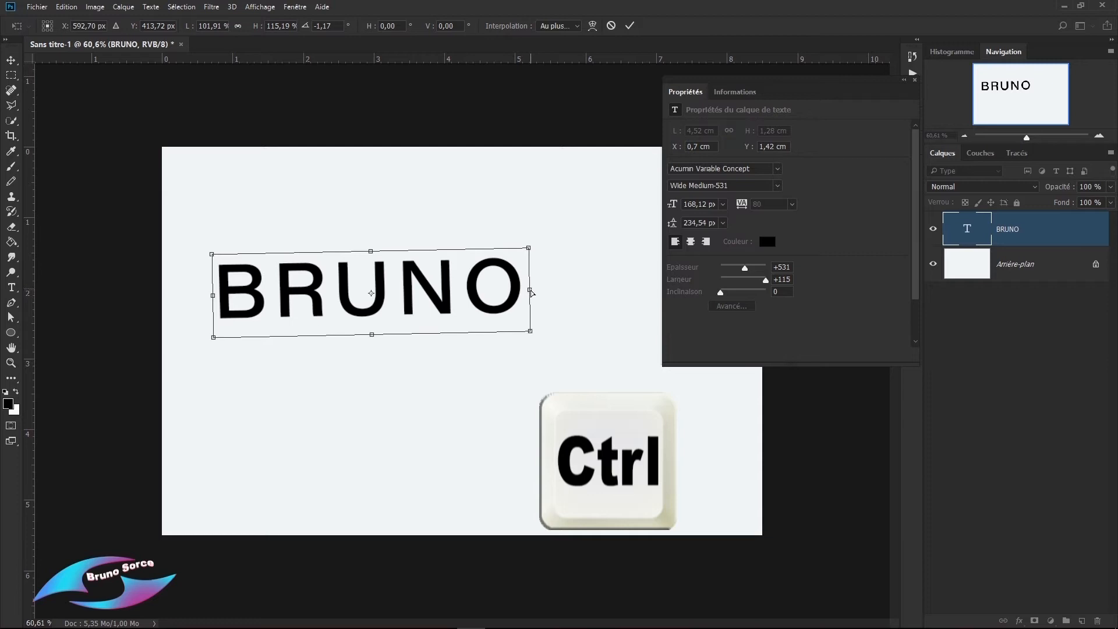
# Stretch the text from its side handles with about 0.89° horizontal skew, bring its width to about 110%, and apply the transformation.
pyautogui.moveTo(530, 291); pyautogui.dragTo(586, 297)
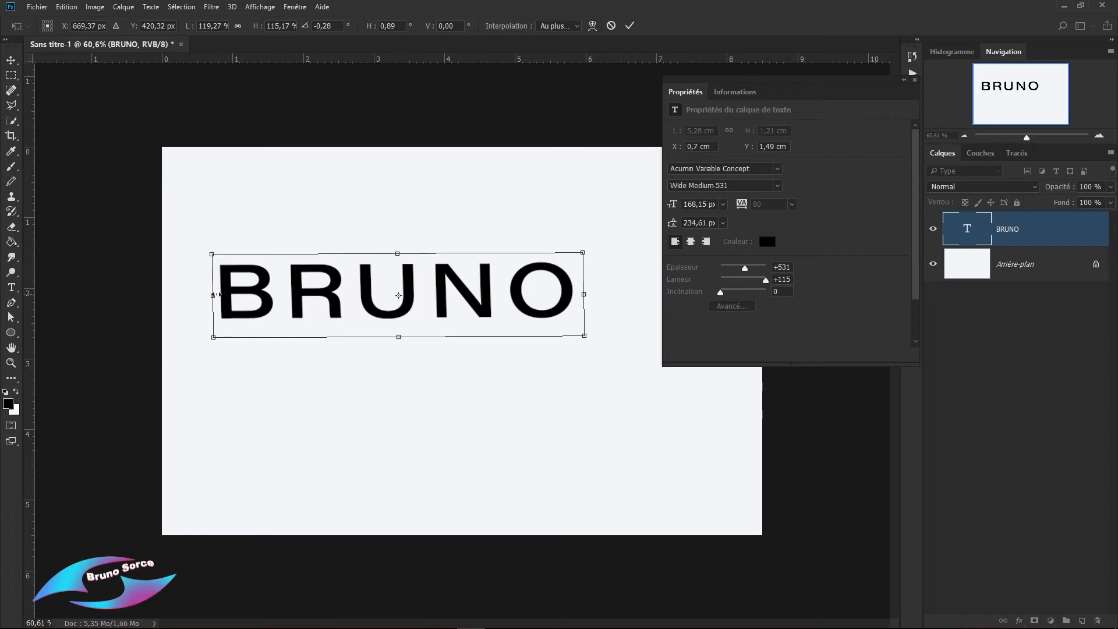
pyautogui.press('alt')
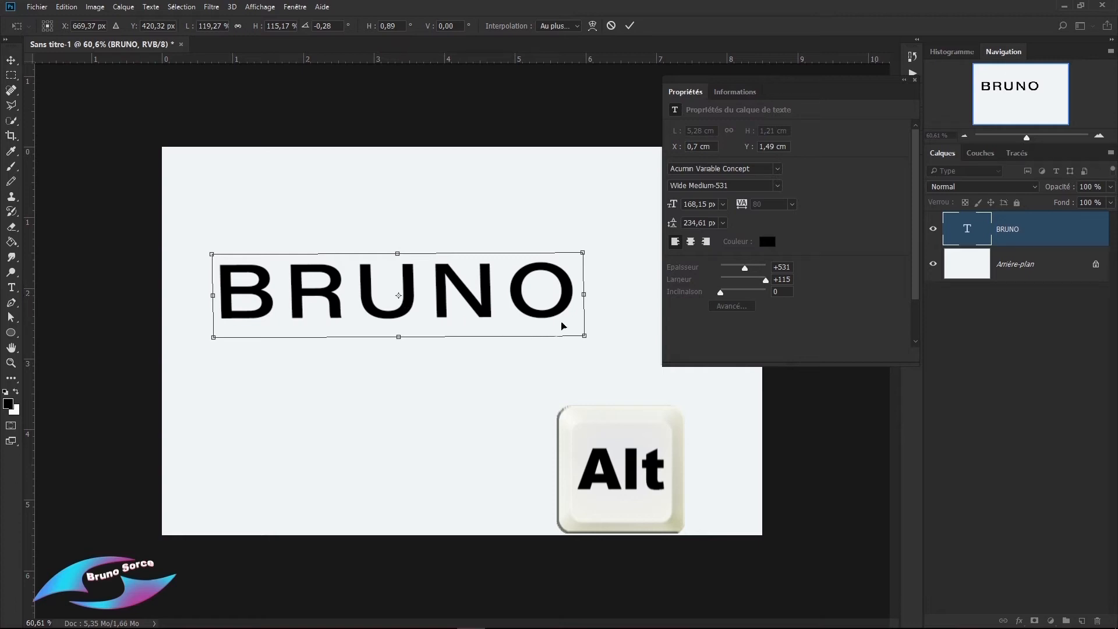
pyautogui.moveTo(584, 296)
pyautogui.mouseDown()
pyautogui.moveTo(448, 302)
pyautogui.moveTo(590, 300)
pyautogui.mouseUp()
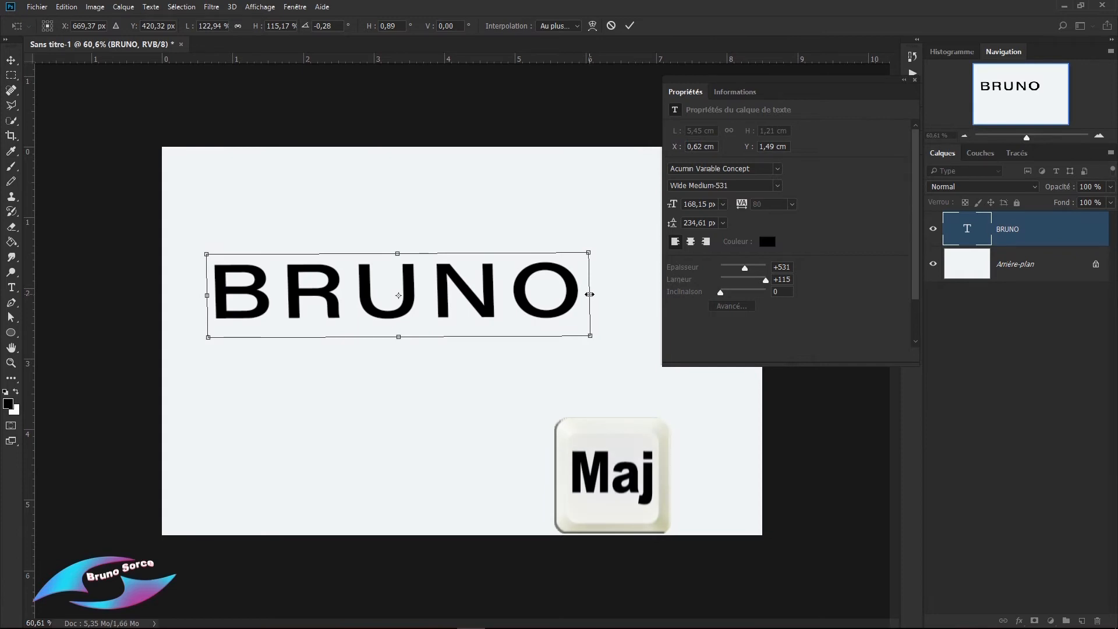
pyautogui.moveTo(589, 295)
pyautogui.mouseDown()
pyautogui.moveTo(353, 294)
pyautogui.moveTo(261, 307)
pyautogui.moveTo(553, 306)
pyautogui.moveTo(237, 313)
pyautogui.moveTo(592, 313)
pyautogui.mouseUp()
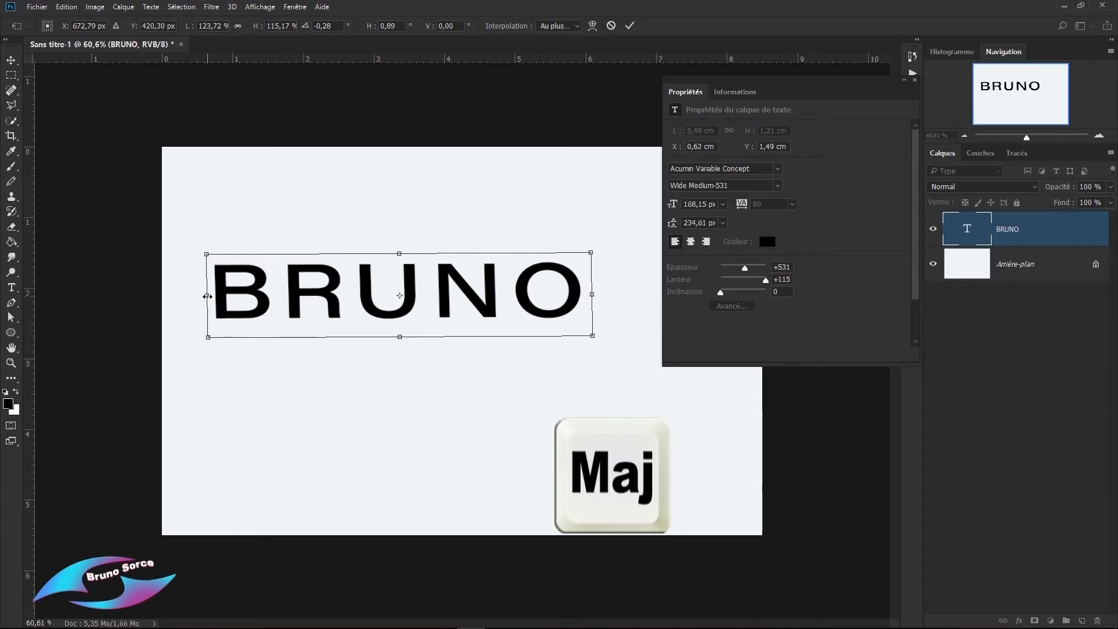
pyautogui.moveTo(207, 296); pyautogui.dragTo(249, 321)
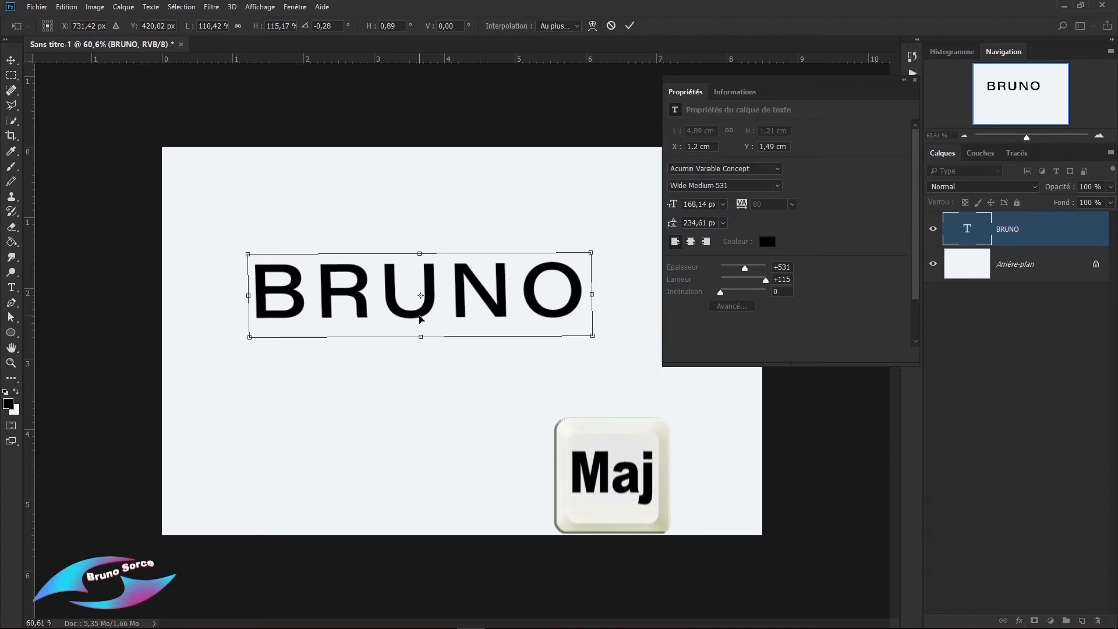
pyautogui.click(12, 290)
pyautogui.click(481, 242)
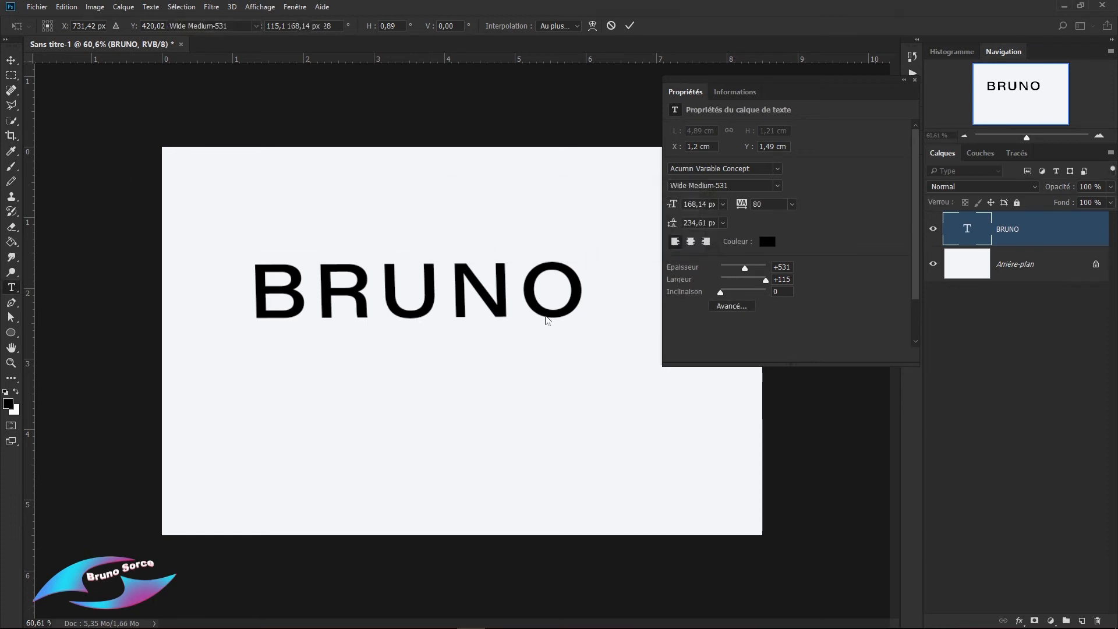
# Place the text cursor after the last letter and choose the EmojiOne font, keeping its glyph browser clear of the text.
pyautogui.click(580, 297)
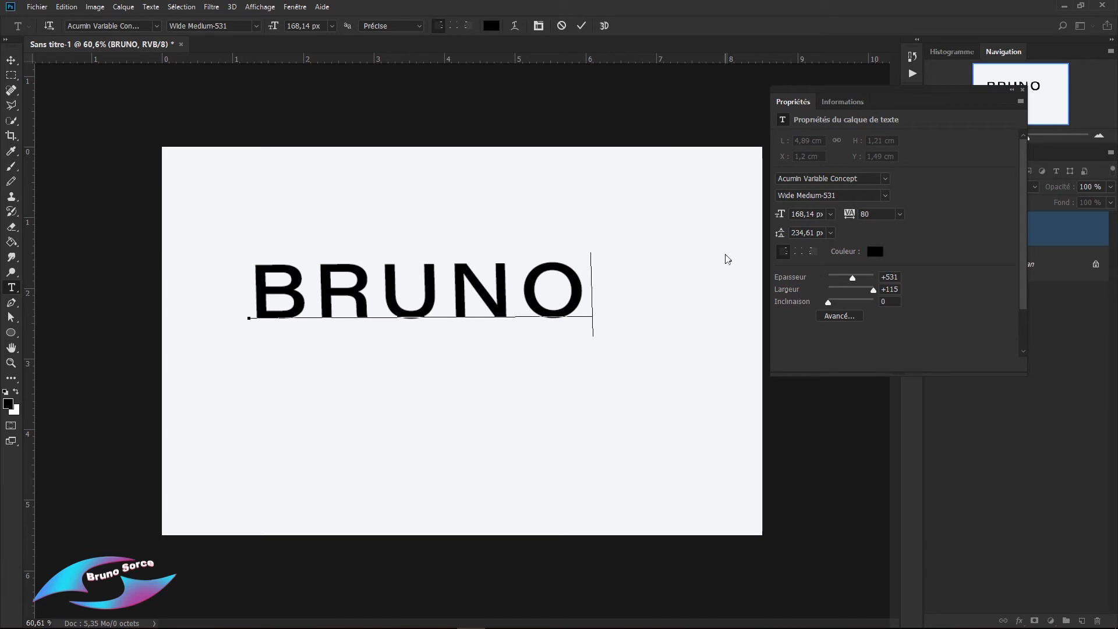
pyautogui.click(886, 179)
pyautogui.scroll(-1, 1016, 277)
pyautogui.moveTo(1043, 401); pyautogui.dragTo(1039, 226)
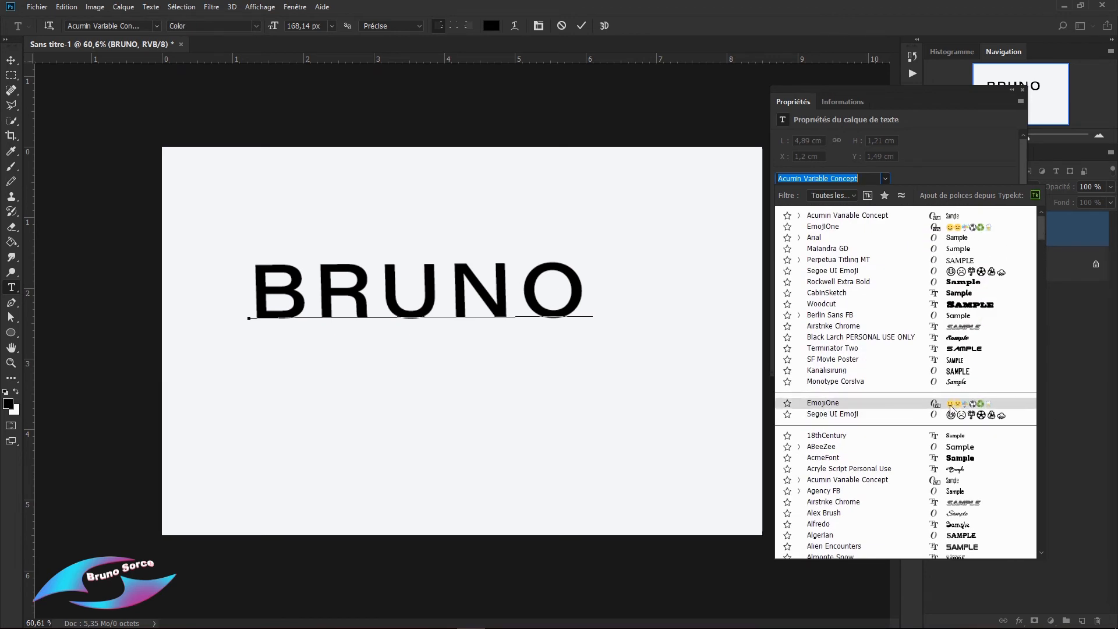
pyautogui.click(966, 408)
pyautogui.moveTo(480, 180); pyautogui.dragTo(1010, 109)
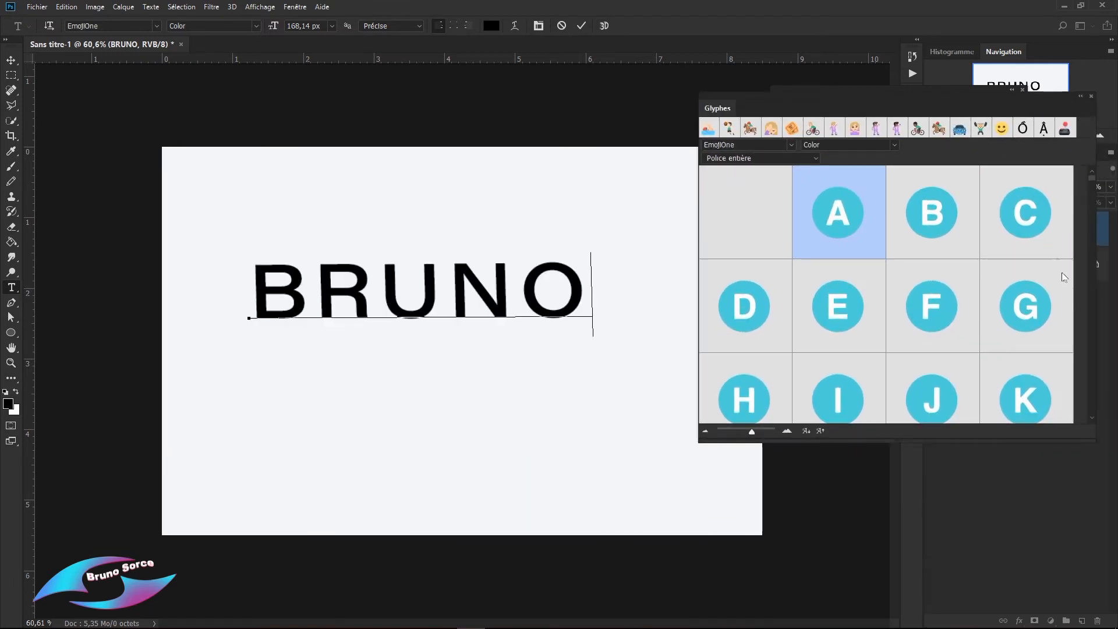
# Insert the crown and top hat glyphs at the end of the text, and delete both.
pyautogui.moveTo(1091, 179); pyautogui.dragTo(1084, 413)
pyautogui.moveTo(1092, 205); pyautogui.dragTo(1086, 247)
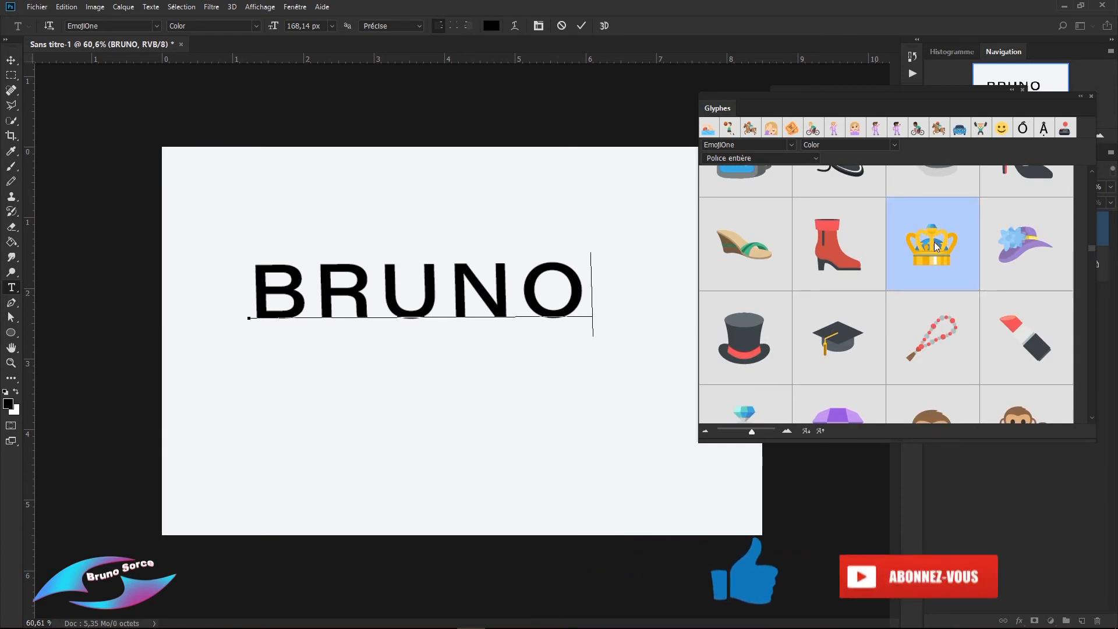
pyautogui.doubleClick(932, 244)
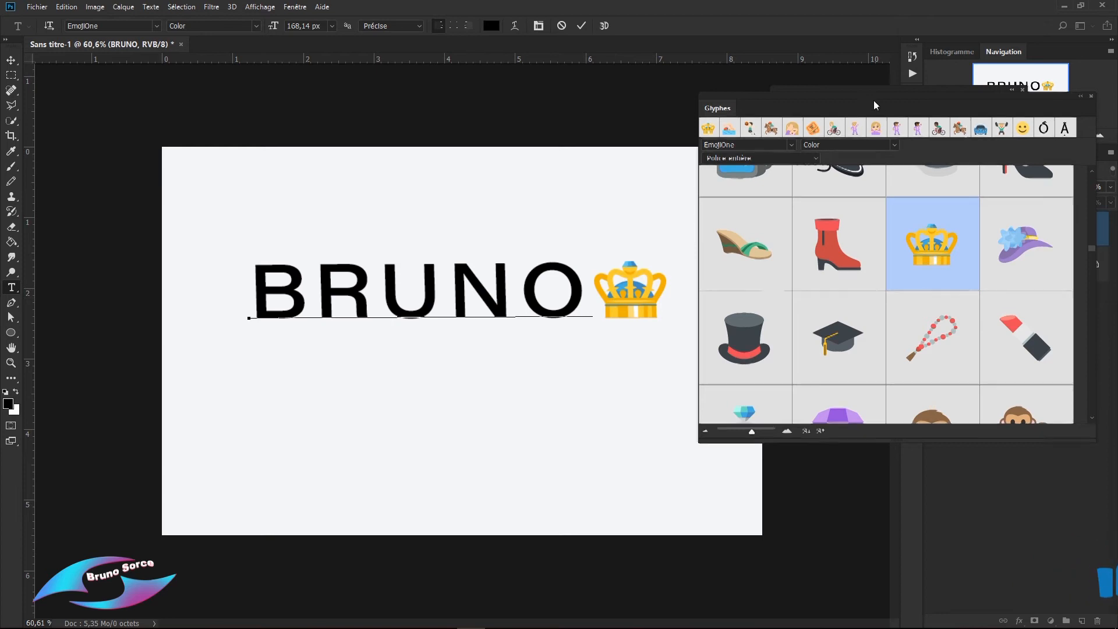
pyautogui.moveTo(874, 100); pyautogui.dragTo(959, 105)
pyautogui.doubleClick(832, 346)
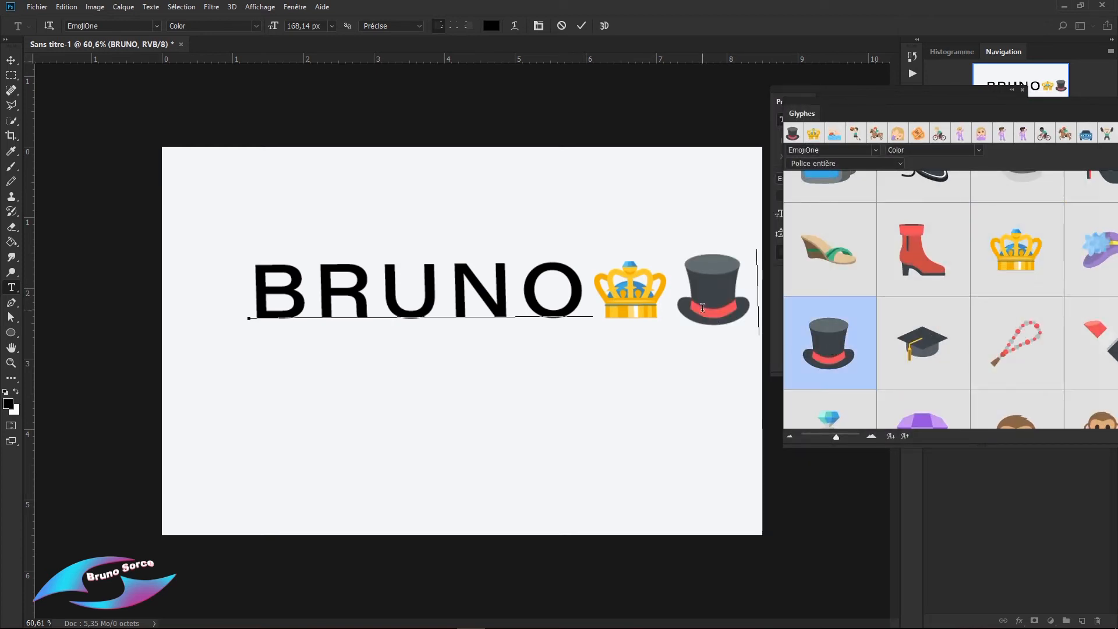
pyautogui.press('BackSpace')
pyautogui.press('BackSpace')
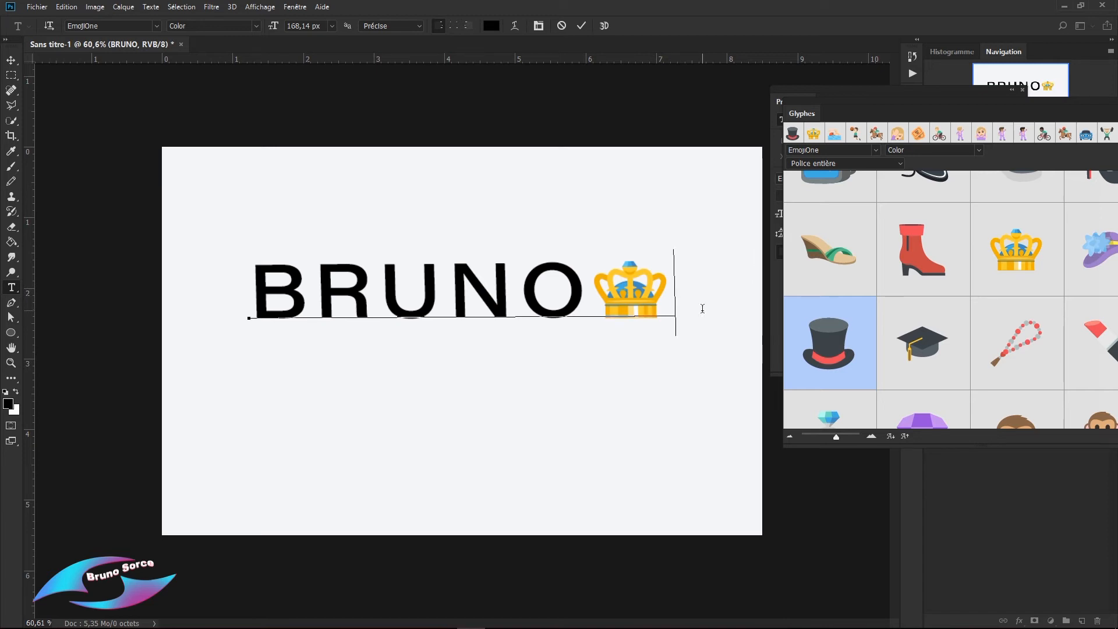
# Insert the penguin glyph at the end of the text and enlarge the view to 66.7%.
pyautogui.scroll(-10, 931, 294)
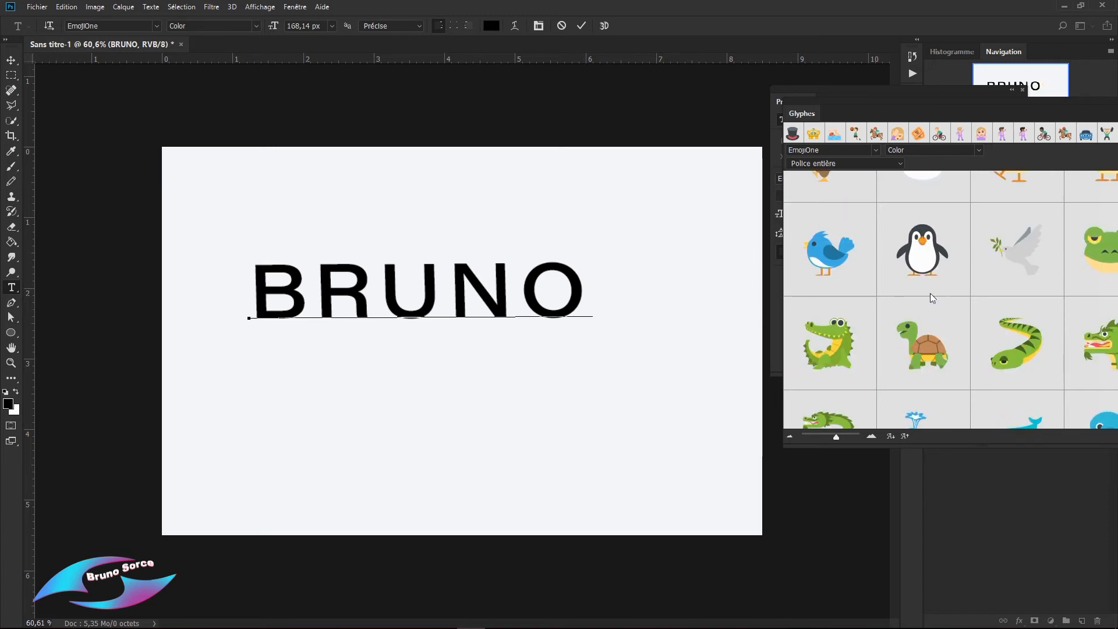
pyautogui.doubleClick(918, 260)
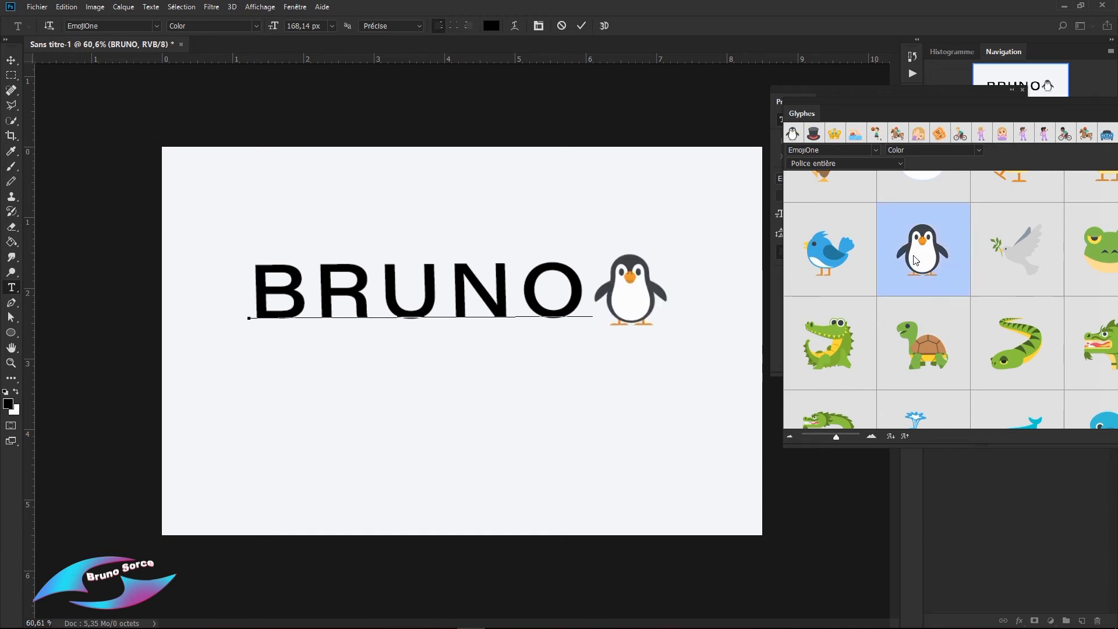
pyautogui.hotkey('ctrl', '+')
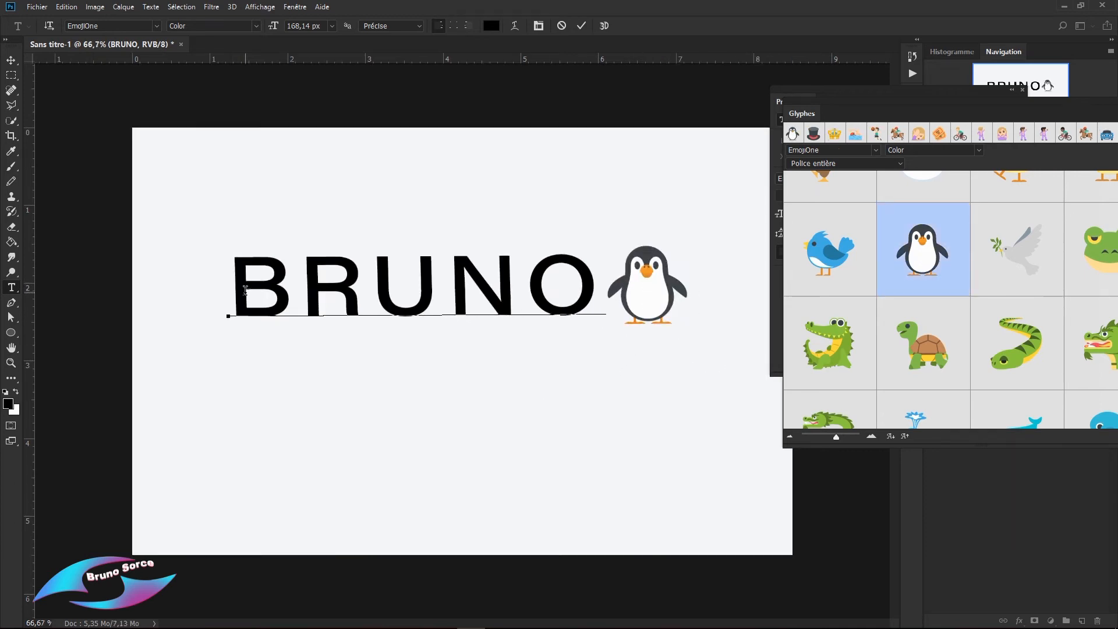
# Delete the five letters in front of the penguin so that only the emoji is left in the text layer.
pyautogui.click(600, 297)
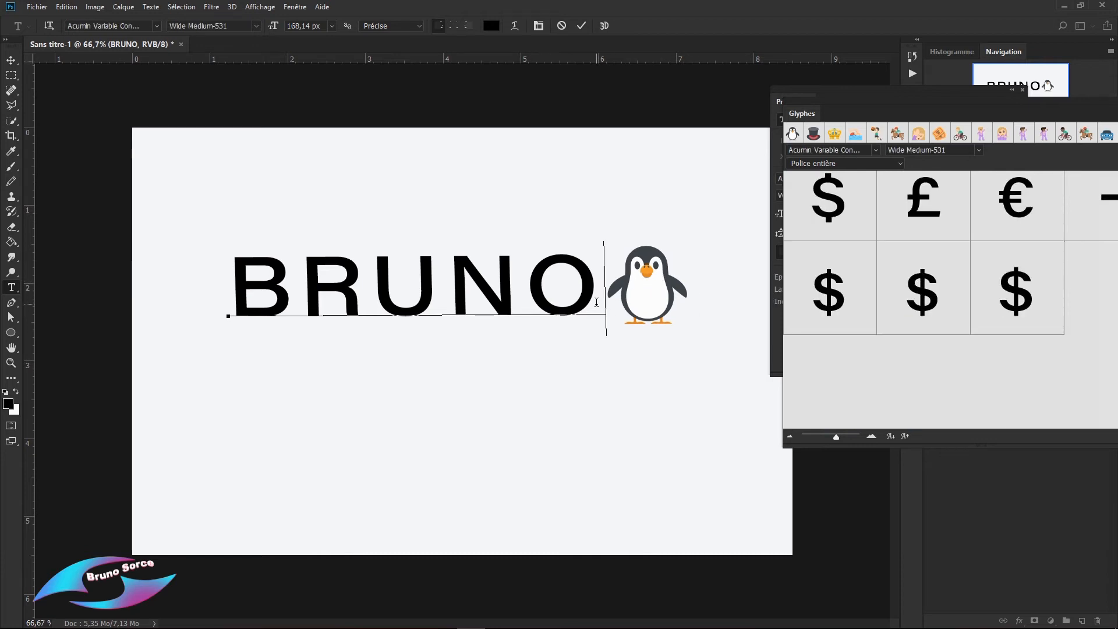
pyautogui.press('BackSpace')
pyautogui.press('BackSpace')
pyautogui.press('BackSpace')
pyautogui.press('BackSpace')
pyautogui.press('BackSpace')
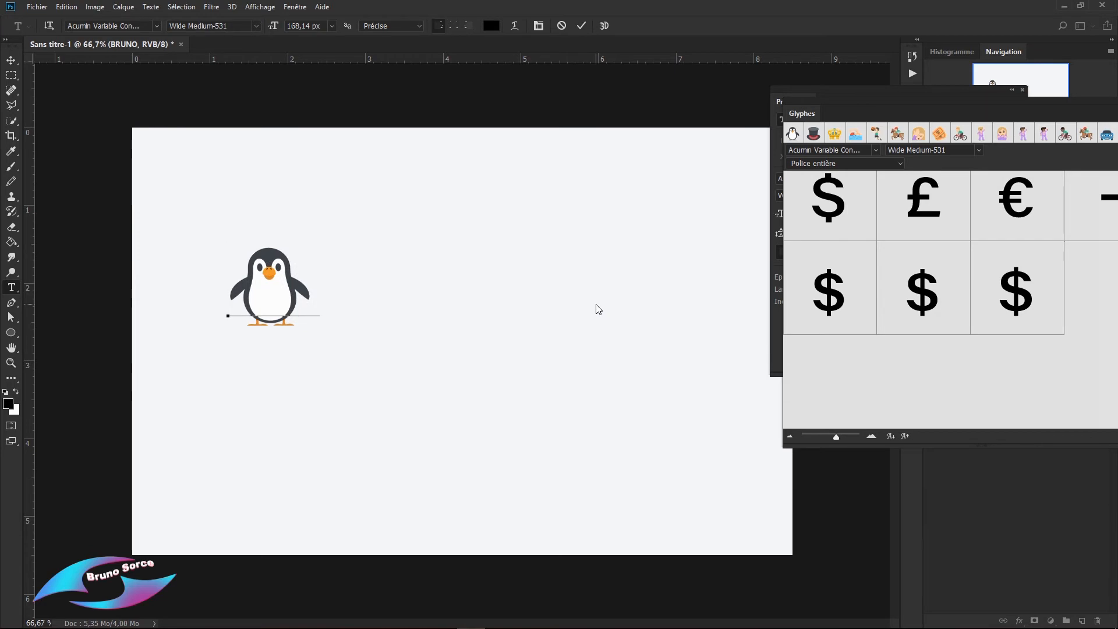
# Move the penguin toward the middle of the page, scale it proportionally to about 256%, and apply the transformation.
pyautogui.click(11, 60)
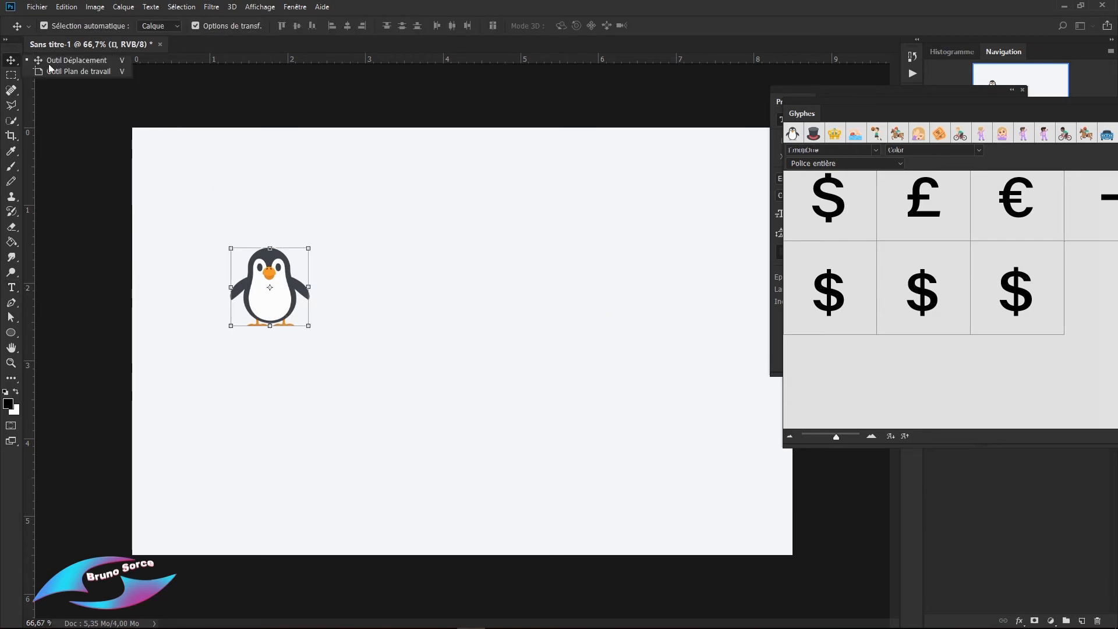
pyautogui.moveTo(270, 302); pyautogui.dragTo(424, 363)
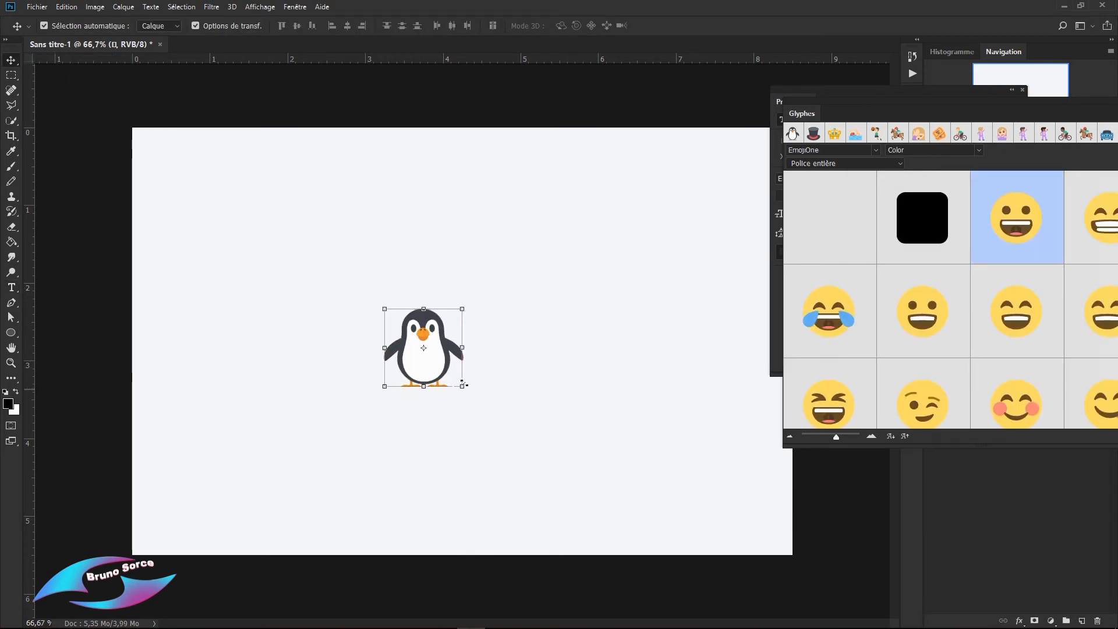
pyautogui.click(463, 308)
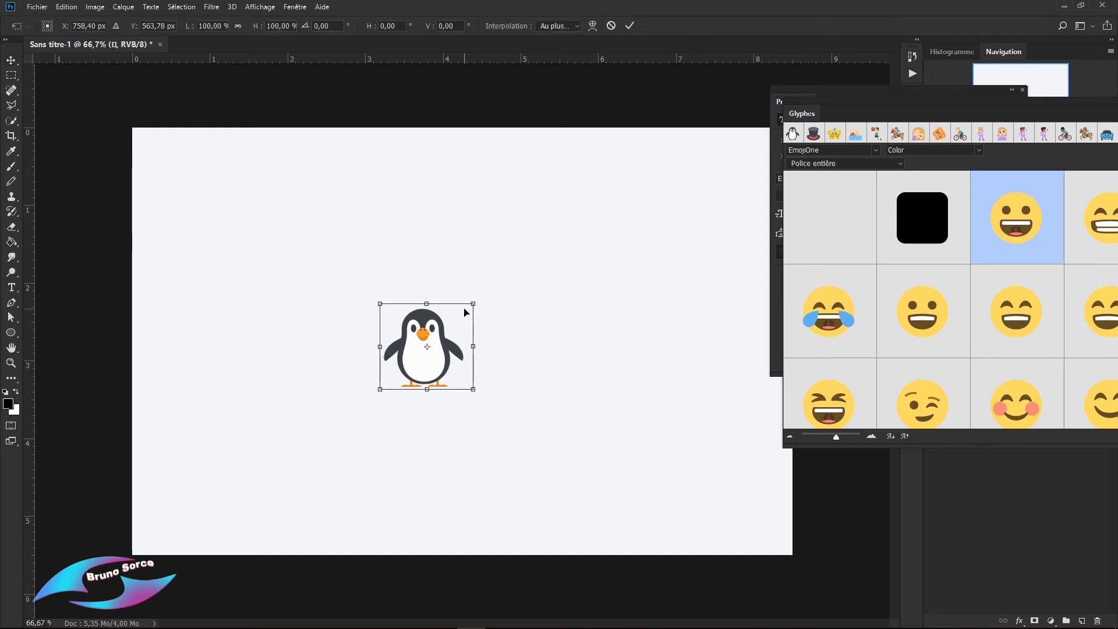
pyautogui.moveTo(473, 304); pyautogui.dragTo(624, 183)
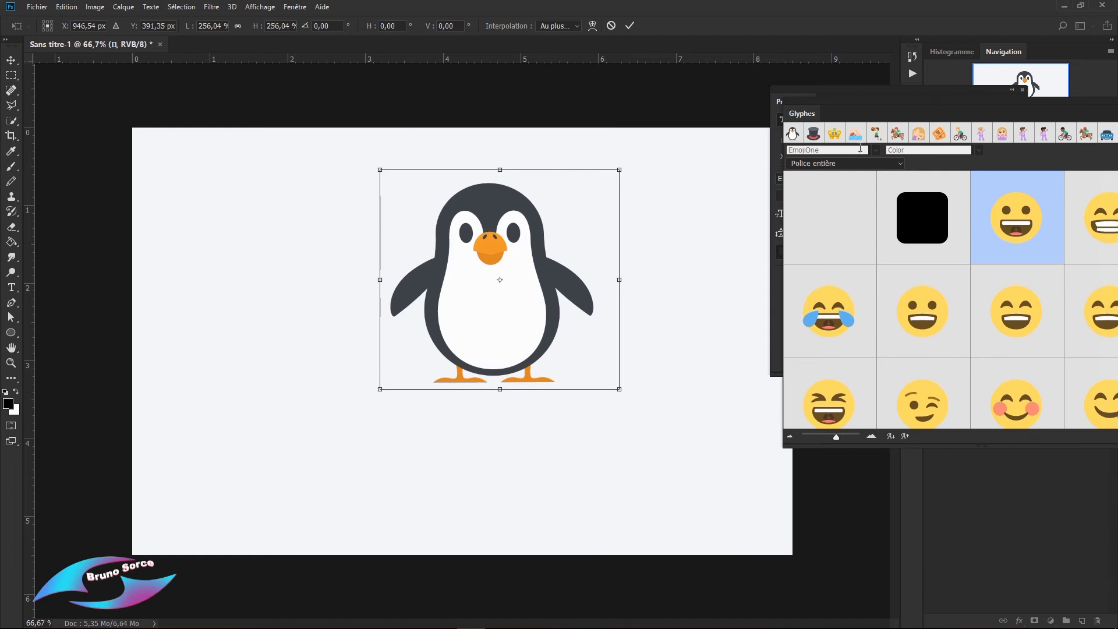
pyautogui.click(630, 25)
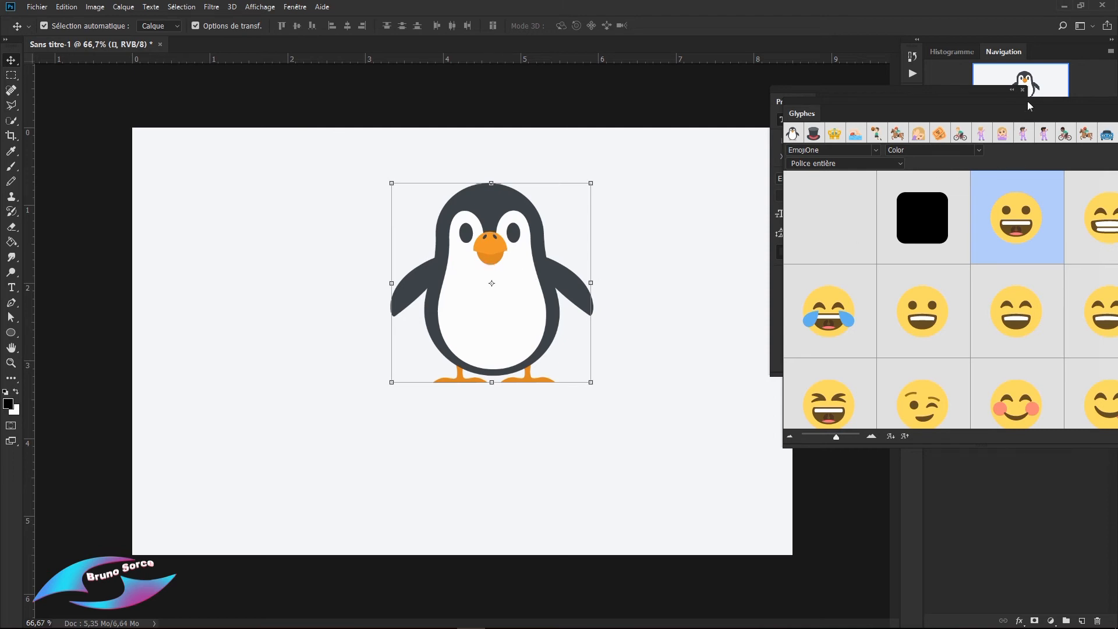
# Collapse the glyph browser and the text properties to clear the canvas and the layers list.
pyautogui.moveTo(1030, 105); pyautogui.dragTo(828, 222)
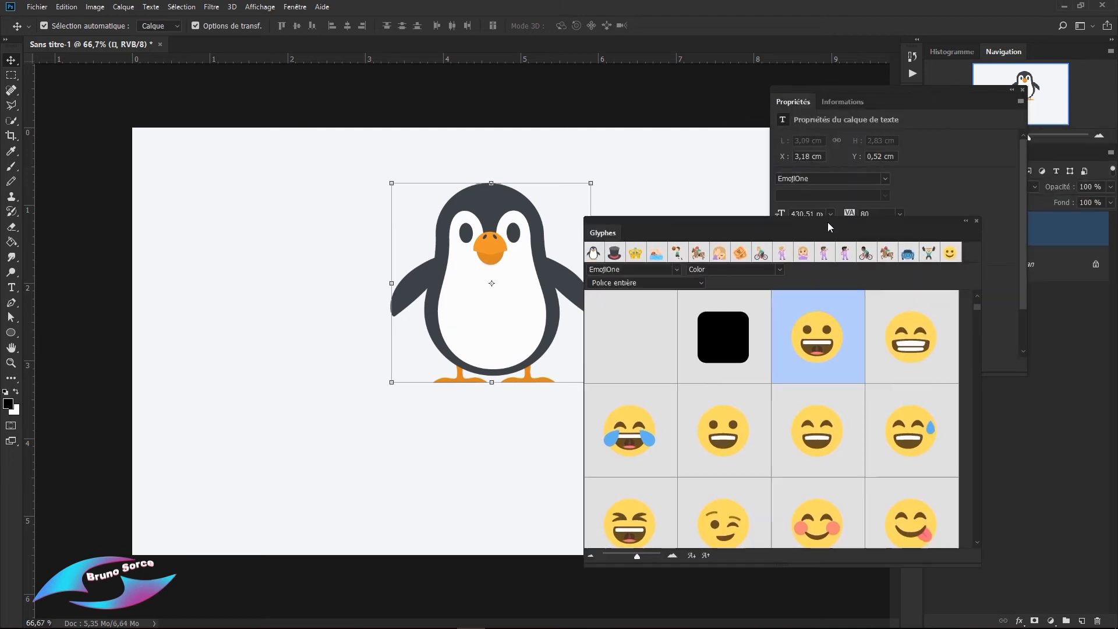
pyautogui.click(967, 221)
pyautogui.click(1012, 91)
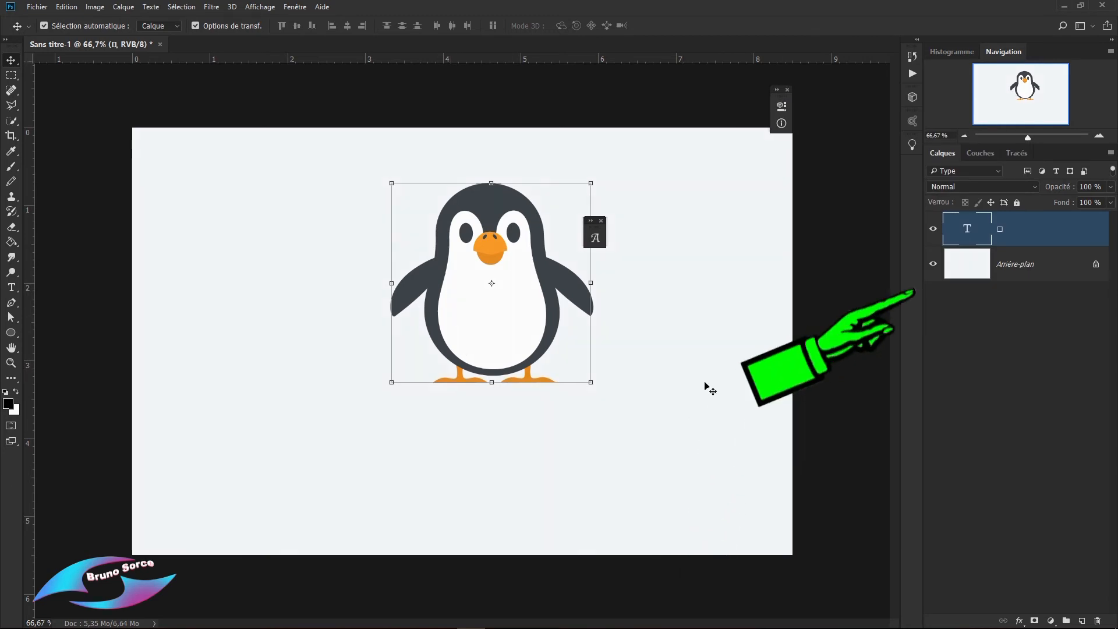
# Try a Color Overlay effect on the penguin's text layer, testing red ef1625, green 16ef2f and a blue hue.
pyautogui.doubleClick(1094, 233)
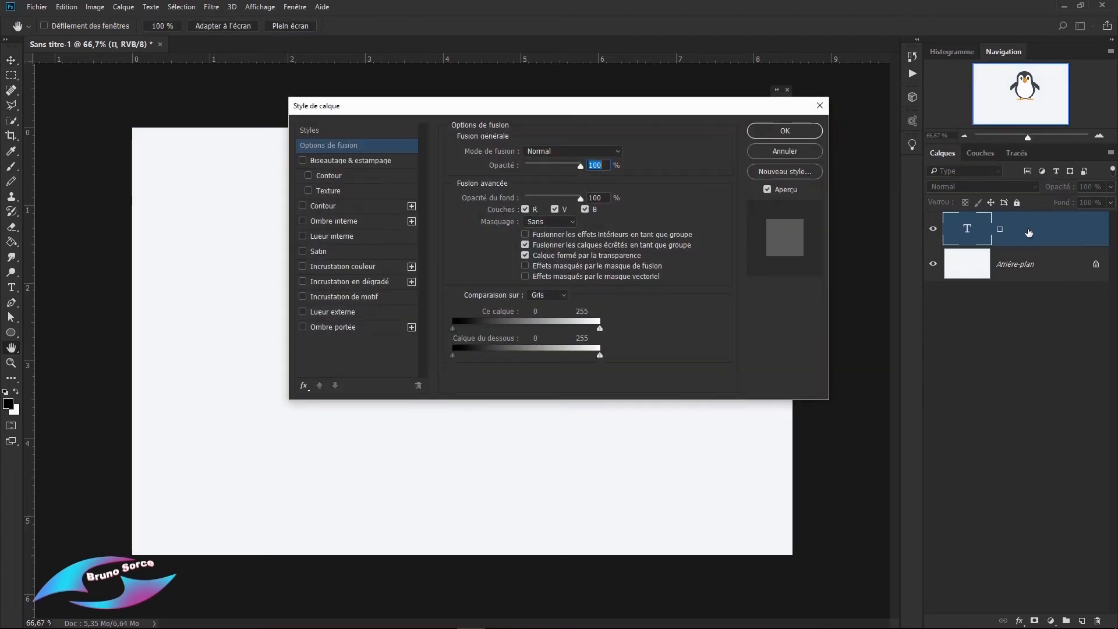
pyautogui.moveTo(624, 113); pyautogui.dragTo(948, 87)
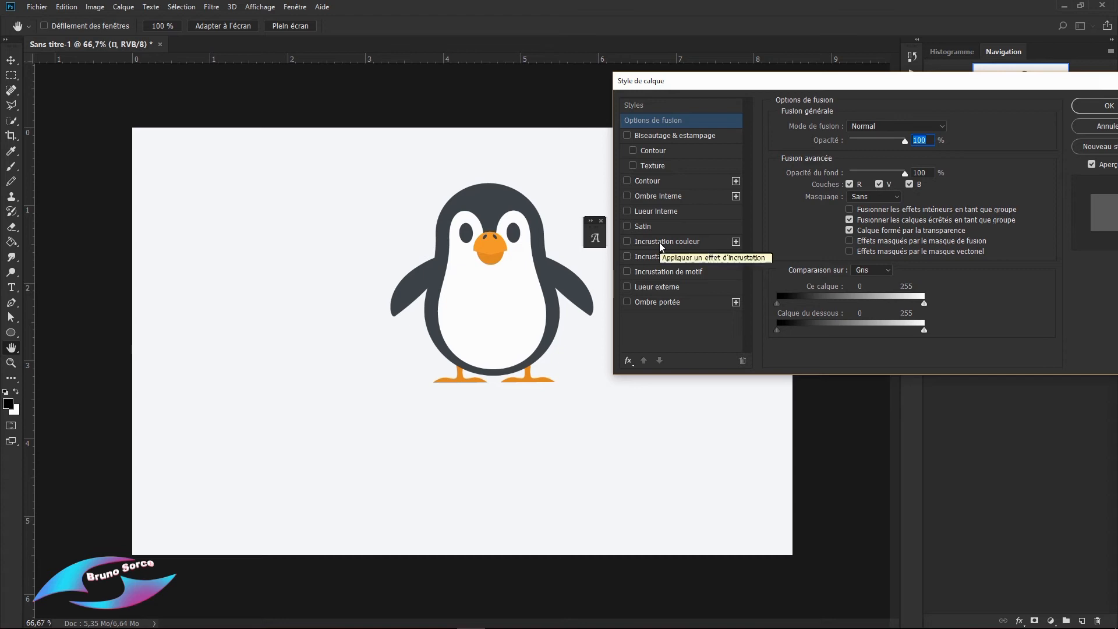
pyautogui.click(659, 243)
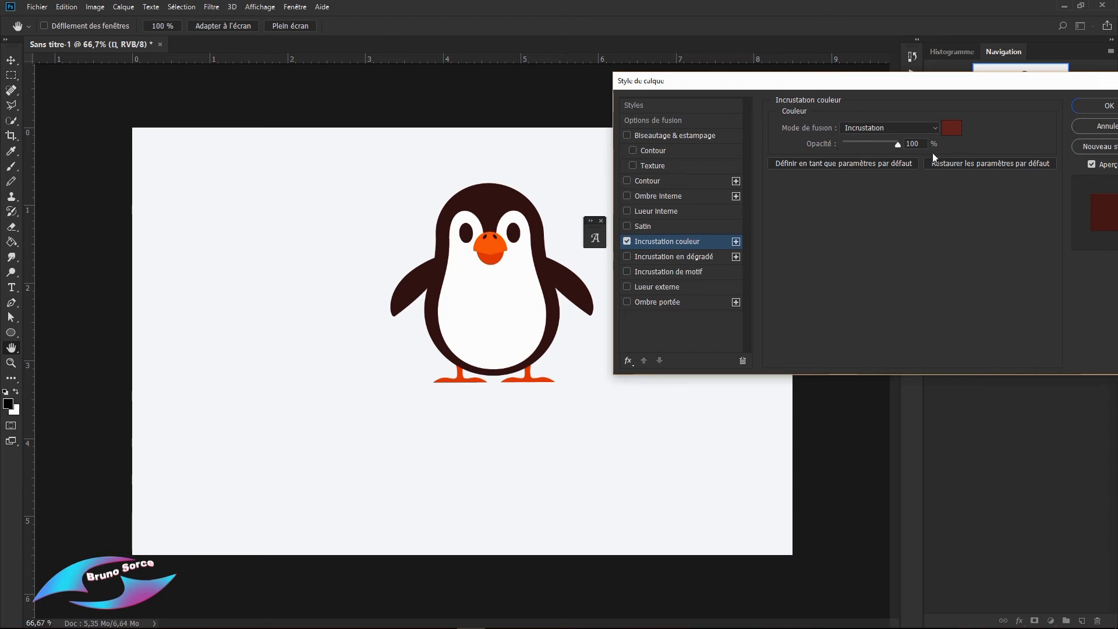
pyautogui.click(950, 129)
pyautogui.click(892, 114)
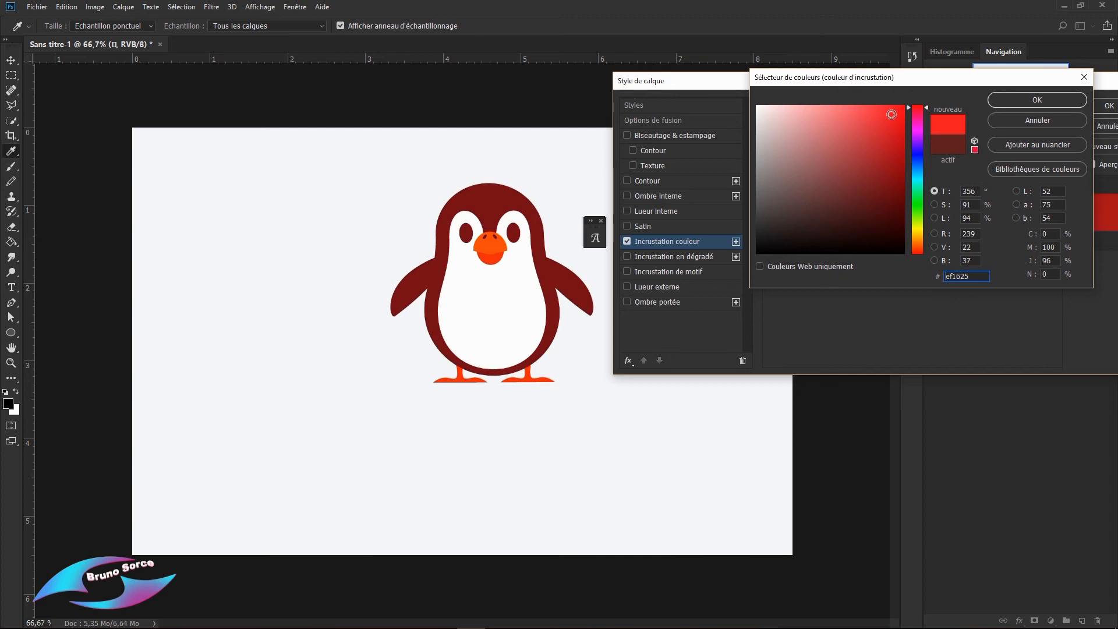
pyautogui.click(918, 202)
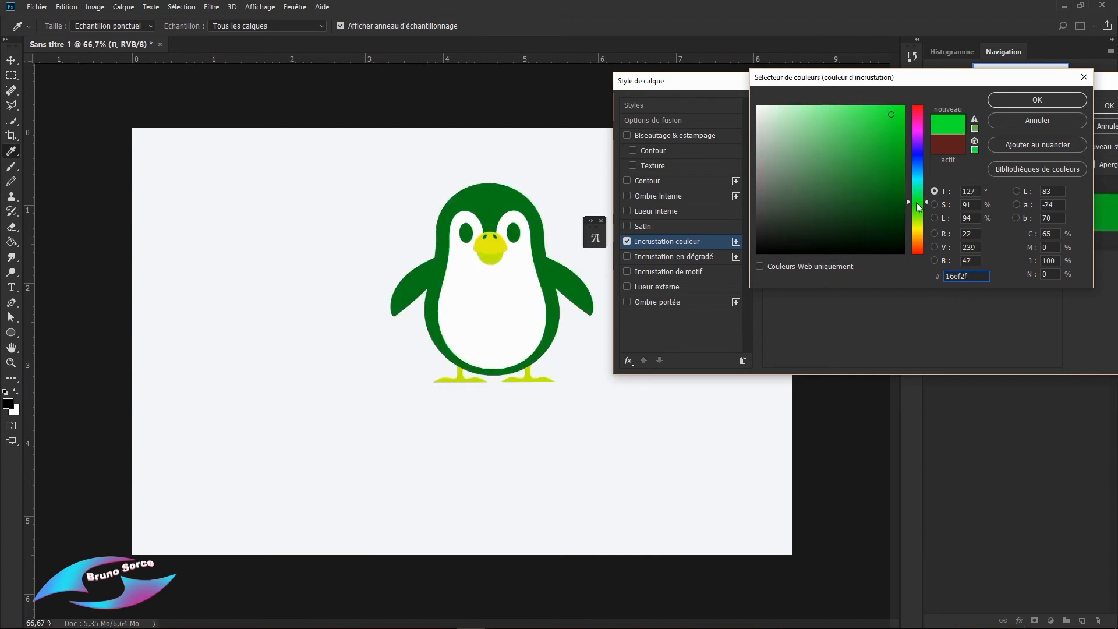
pyautogui.click(918, 156)
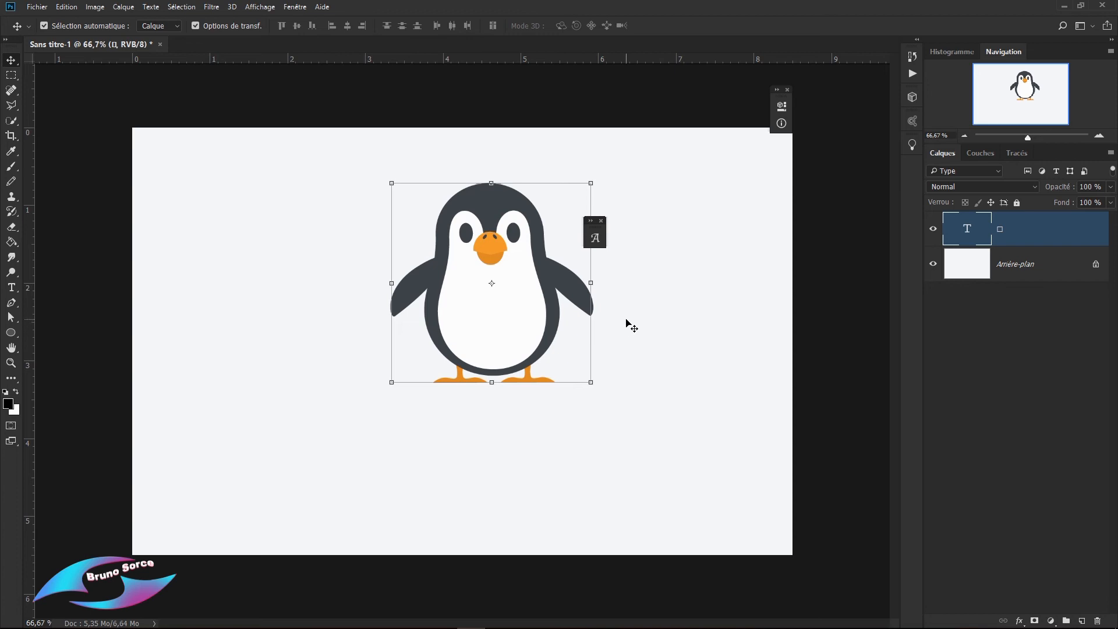
# Delete the penguin layer and create a text line with the author's first name followed by TUTO, all in capitals.
pyautogui.press('Delete')
pyautogui.press('t')
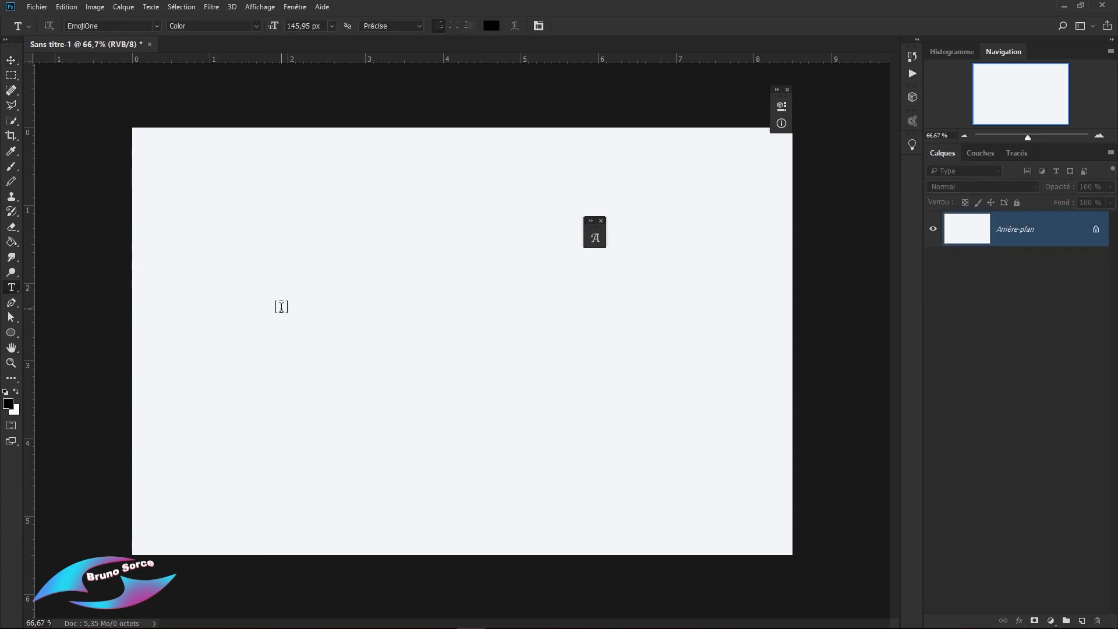
pyautogui.click(292, 315)
pyautogui.write('B')
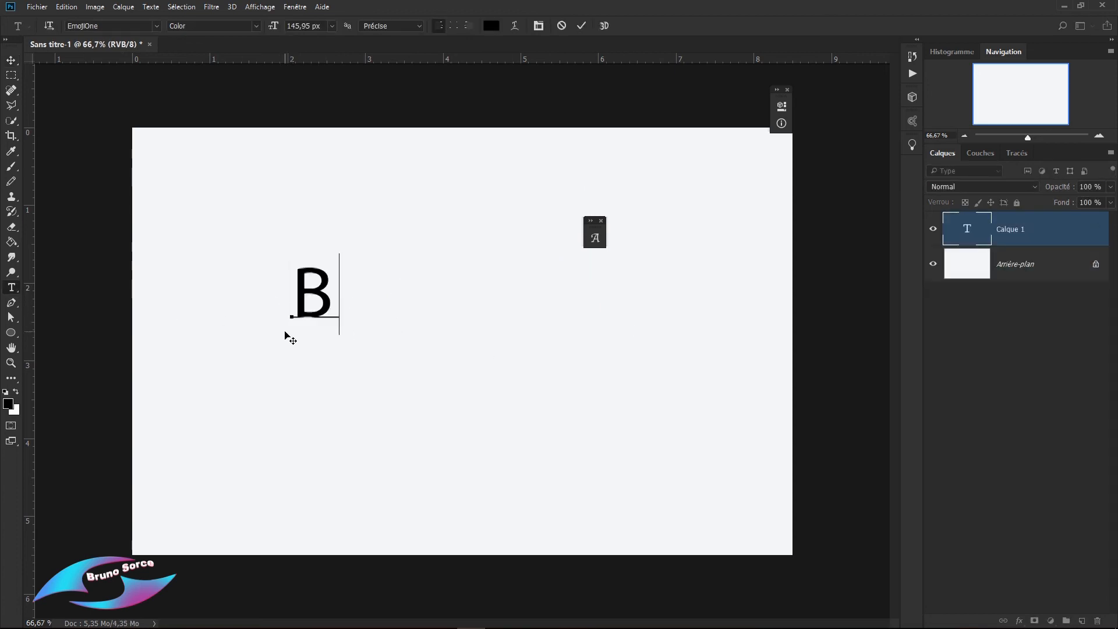
pyautogui.write('RUNO ')
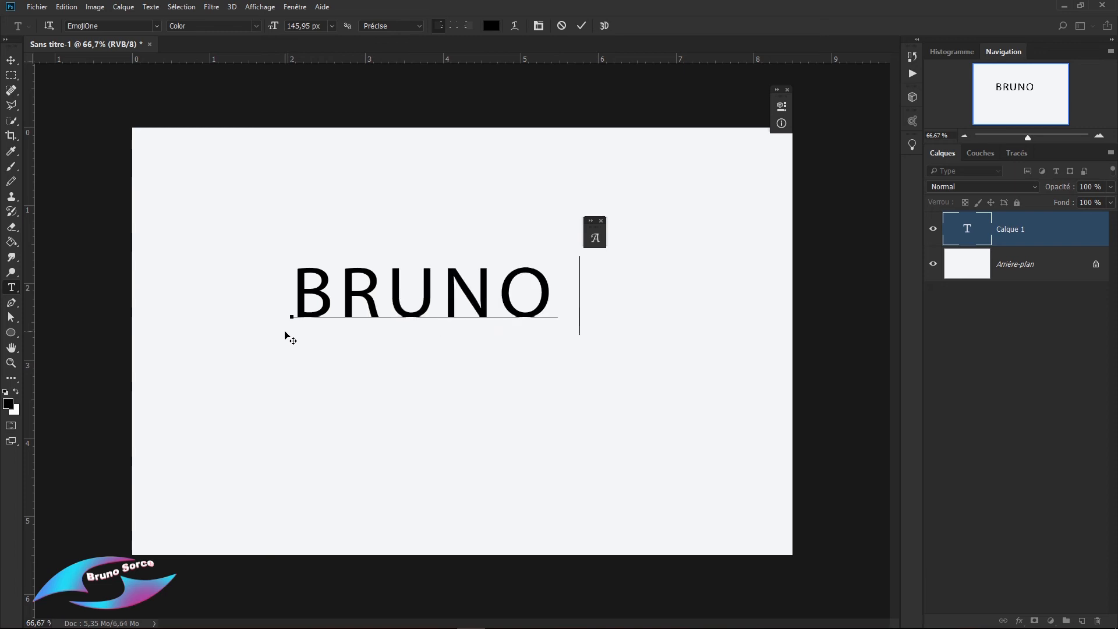
pyautogui.write('TUTO')
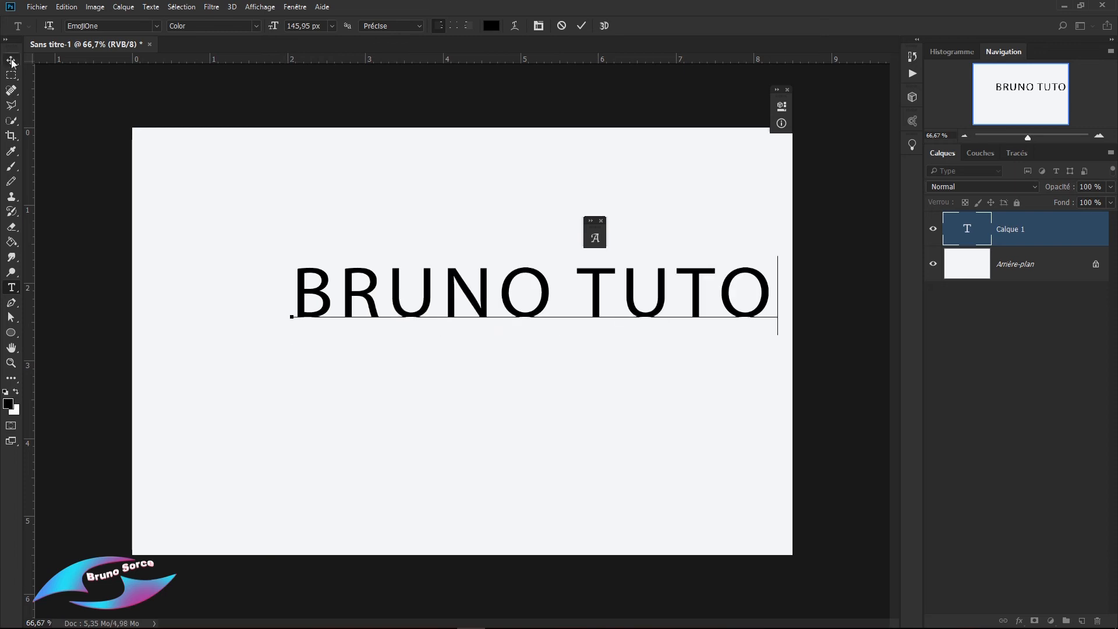
pyautogui.hotkey('ctrl', 'Return')
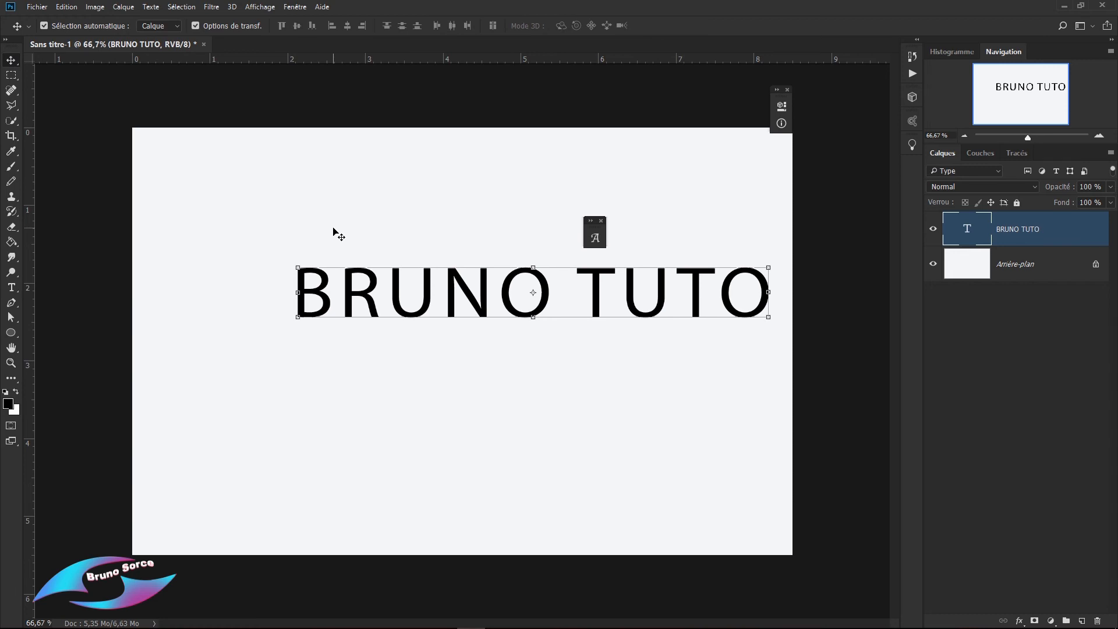
# Duplicate the text layer, place the copy below the original, and shift the original line slightly left.
pyautogui.hotkey('ctrl', 'j')
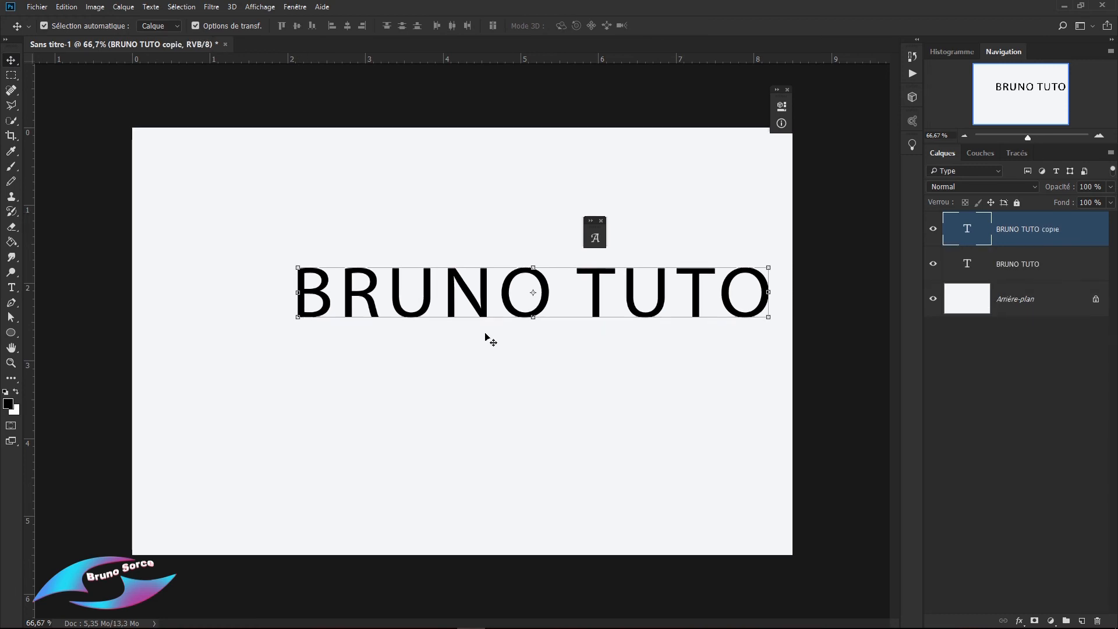
pyautogui.moveTo(509, 275); pyautogui.dragTo(475, 375)
pyautogui.moveTo(484, 315); pyautogui.dragTo(454, 322)
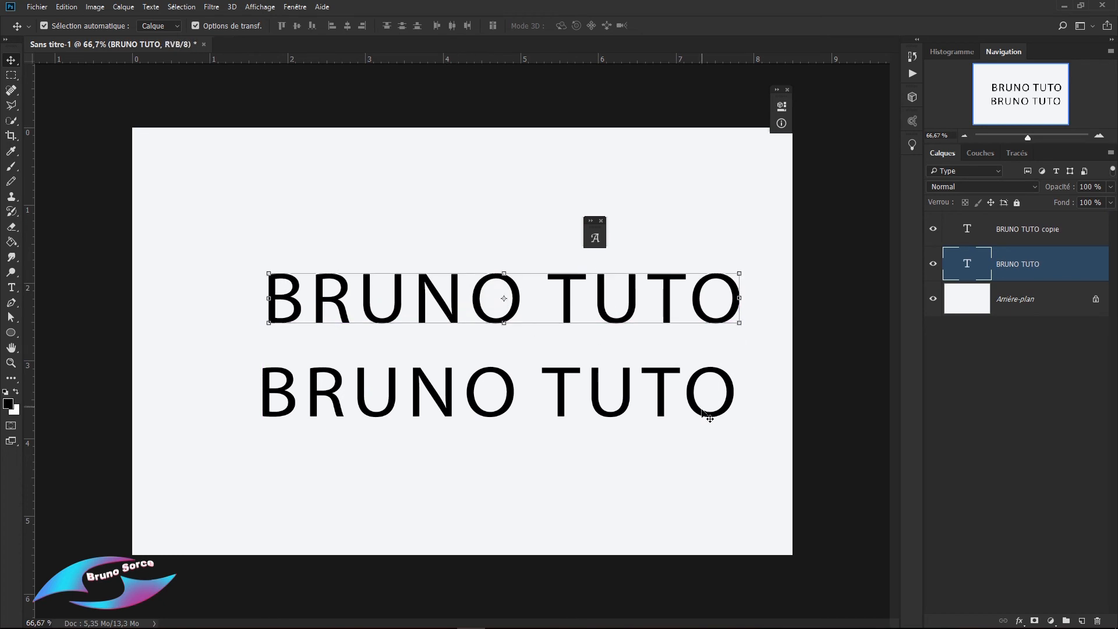
# Colour the first three letters of the lower text line red, f30f0f.
pyautogui.press('t')
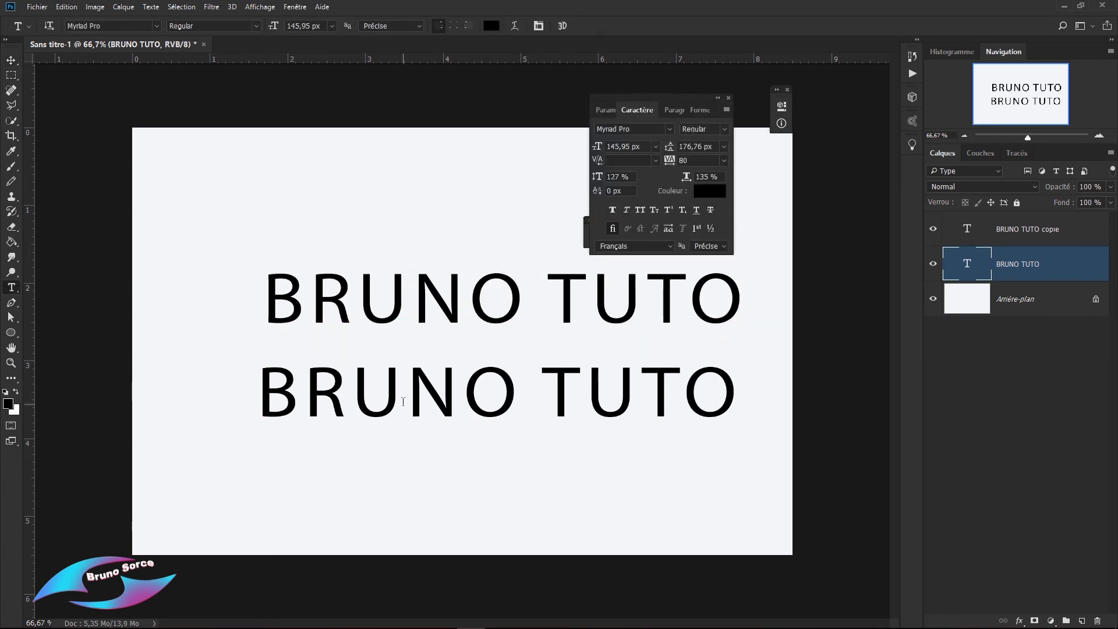
pyautogui.moveTo(401, 399); pyautogui.dragTo(261, 398)
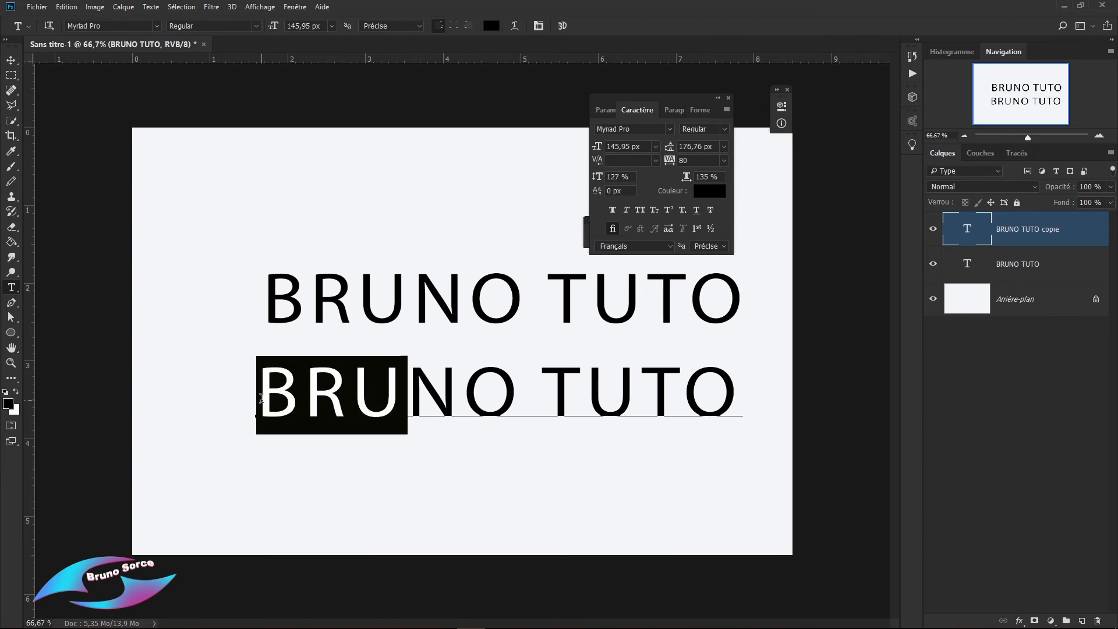
pyautogui.click(714, 198)
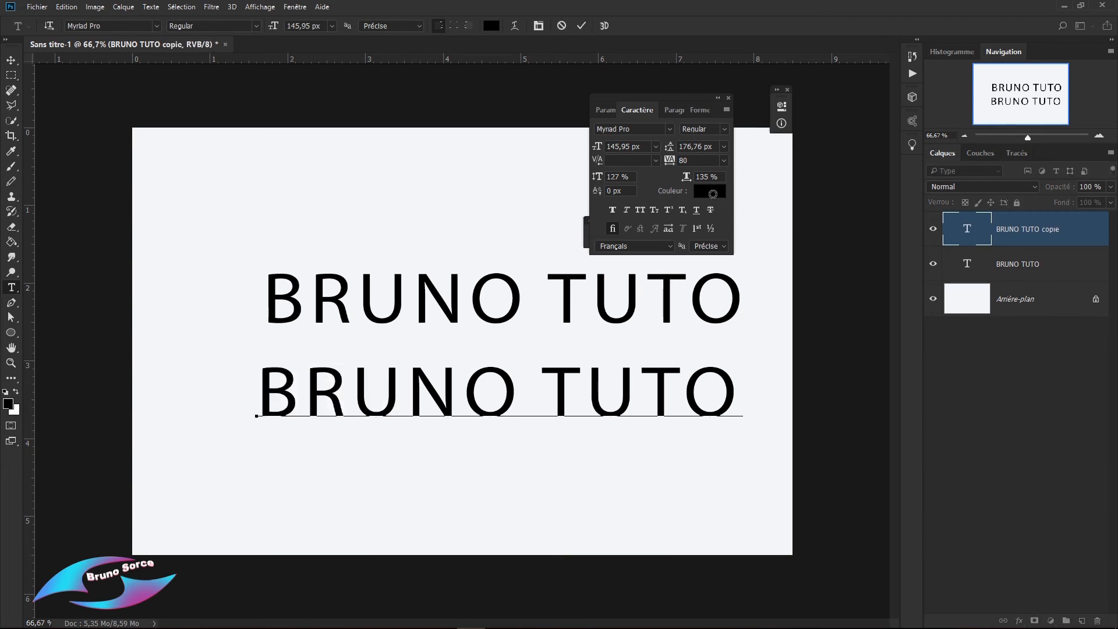
pyautogui.click(893, 109)
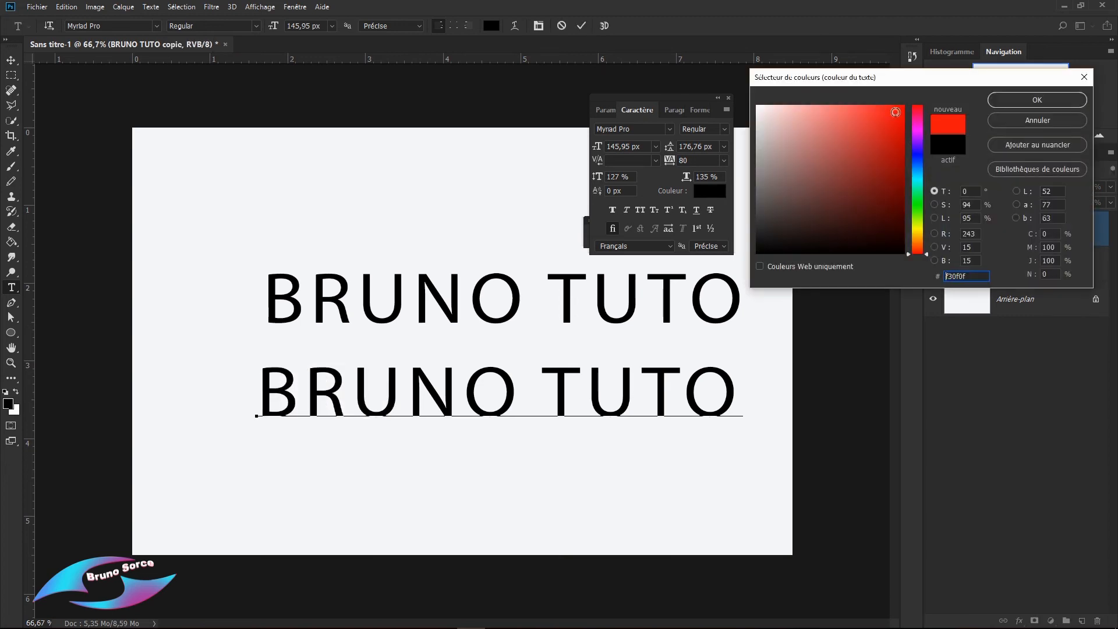
pyautogui.click(1008, 101)
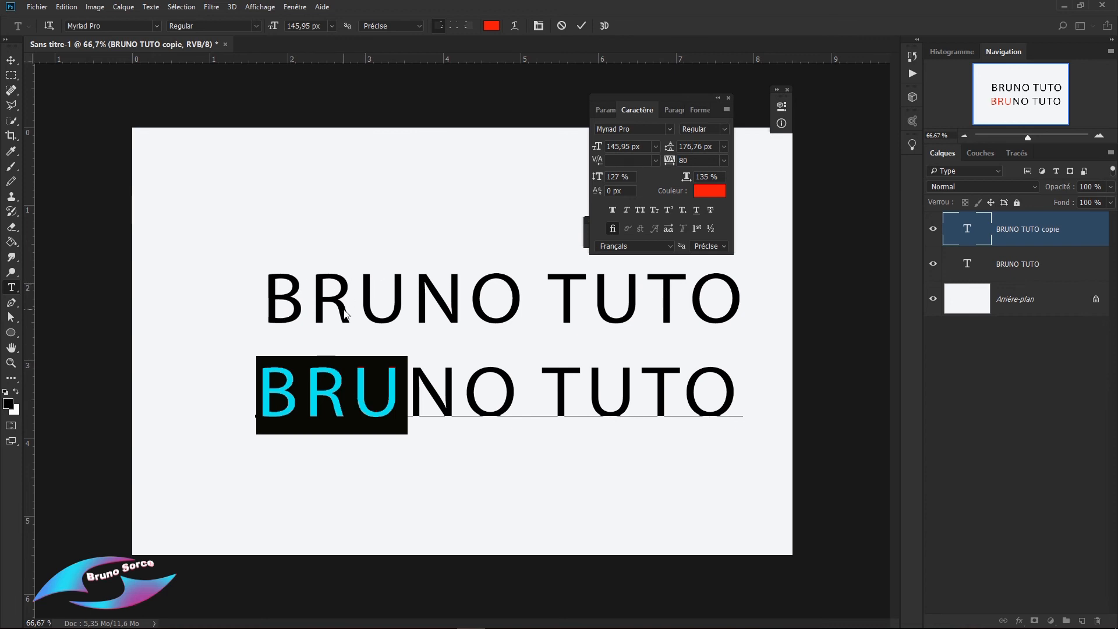
# Copy the three red letters from the lower line and paste them with formatting over the upper line's first three letters.
pyautogui.rightClick(350, 391)
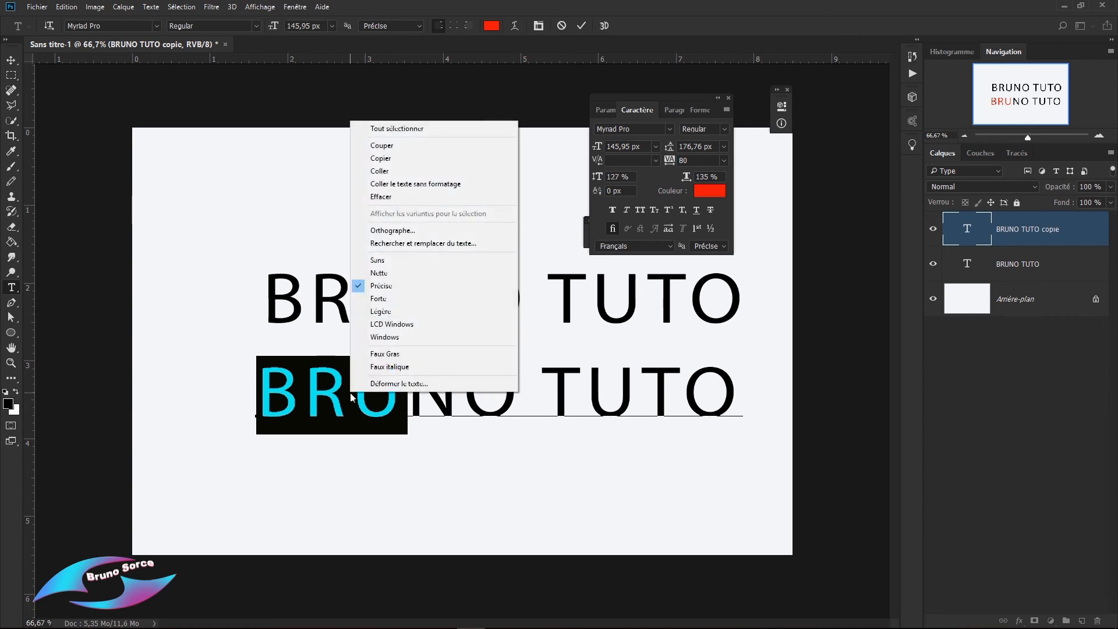
pyautogui.click(387, 160)
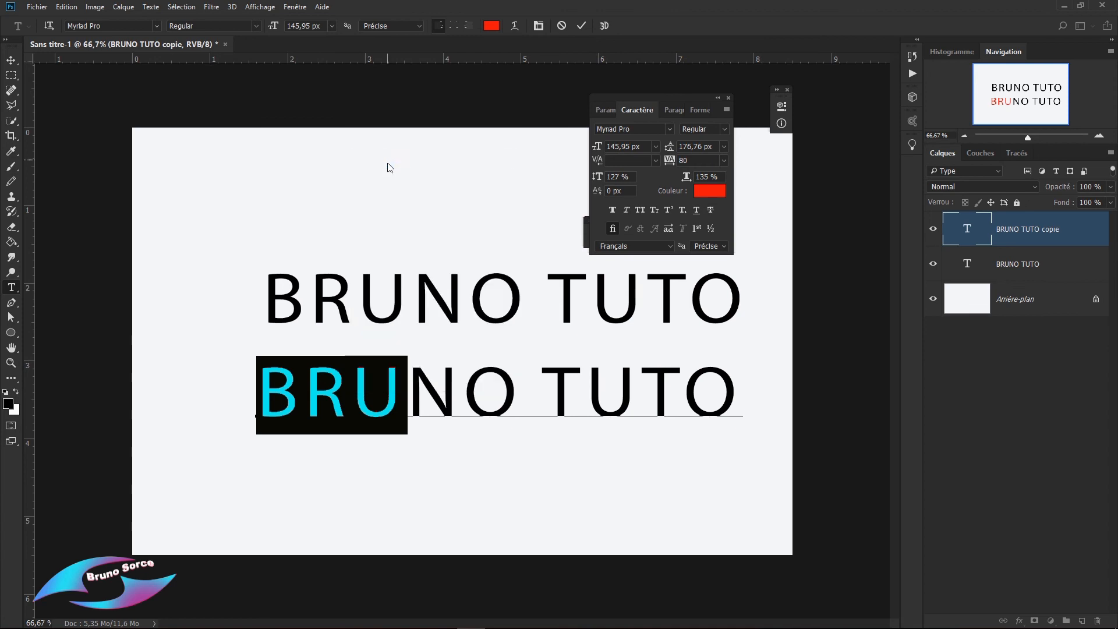
pyautogui.click(1063, 269)
pyautogui.moveTo(404, 306); pyautogui.dragTo(250, 308)
pyautogui.hotkey('ctrl', 'c')
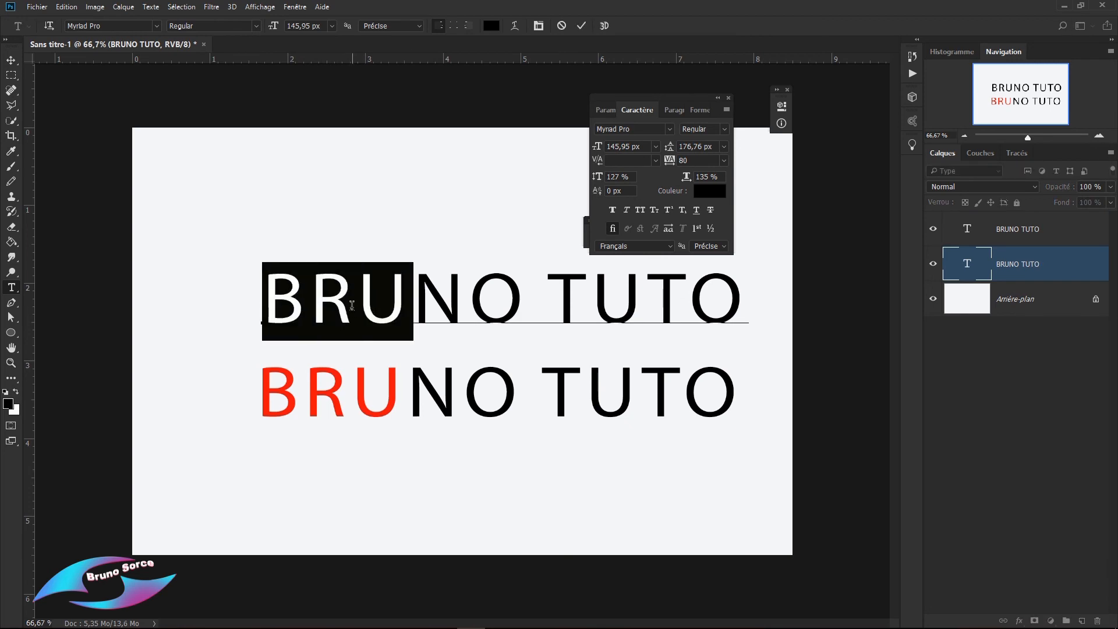
pyautogui.rightClick(352, 305)
pyautogui.click(382, 358)
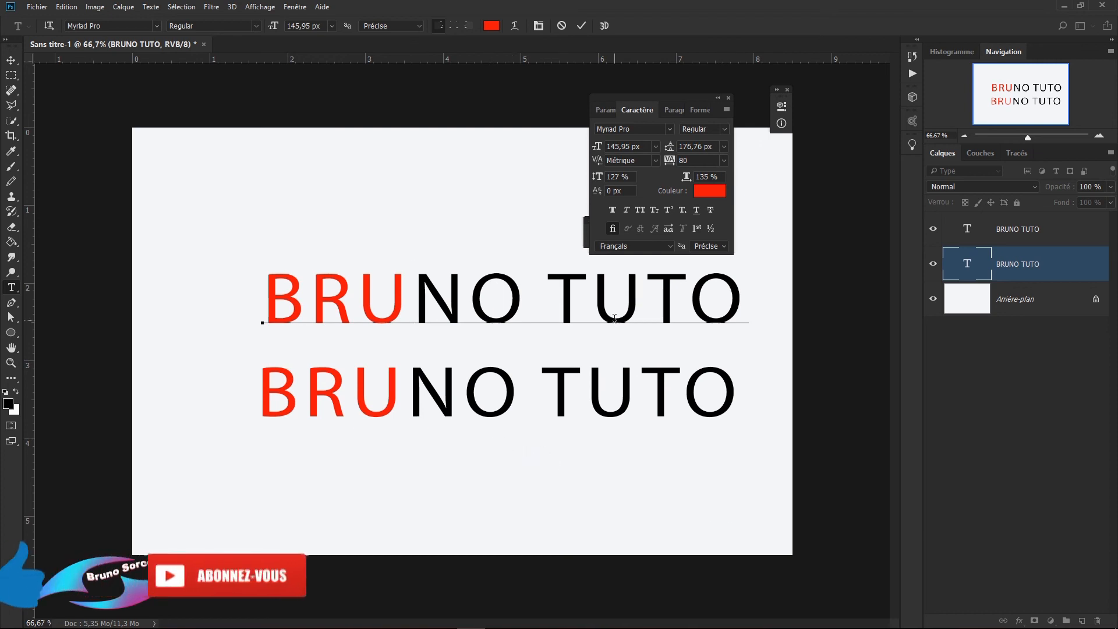
# Copy the red U from the upper line and paste it with formatting over the U of TUTO in the lower line.
pyautogui.moveTo(412, 303); pyautogui.dragTo(375, 306)
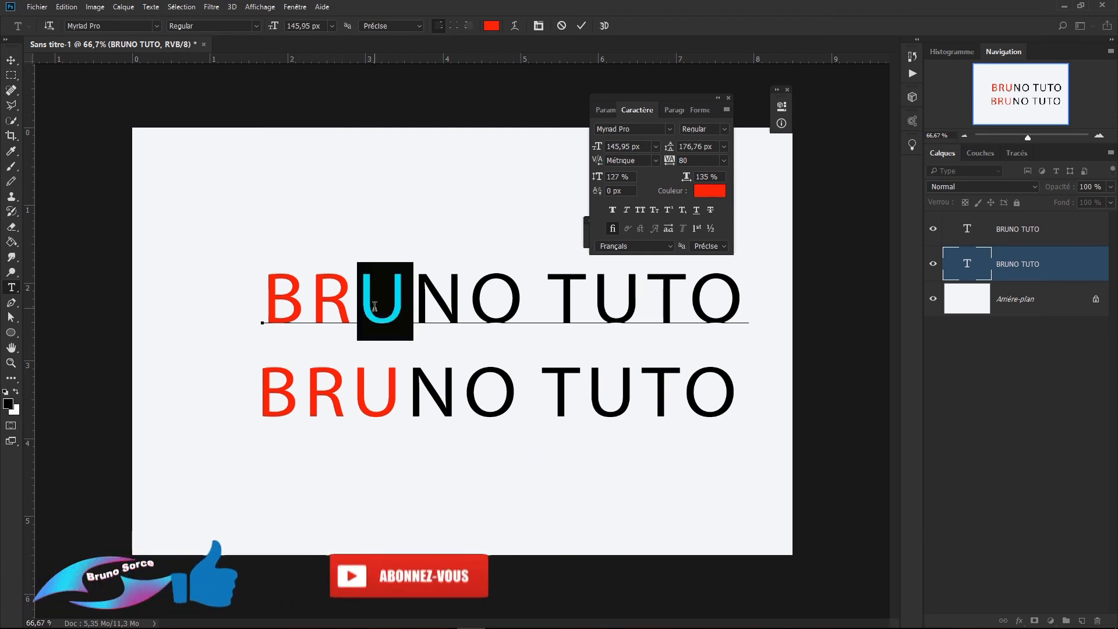
pyautogui.rightClick(376, 308)
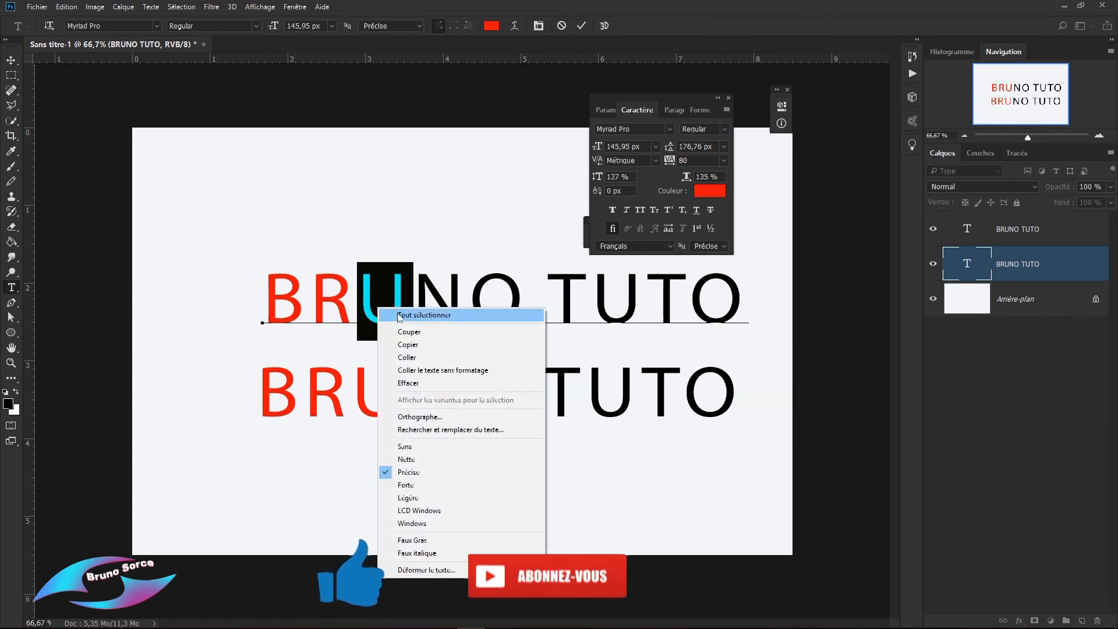
pyautogui.click(410, 345)
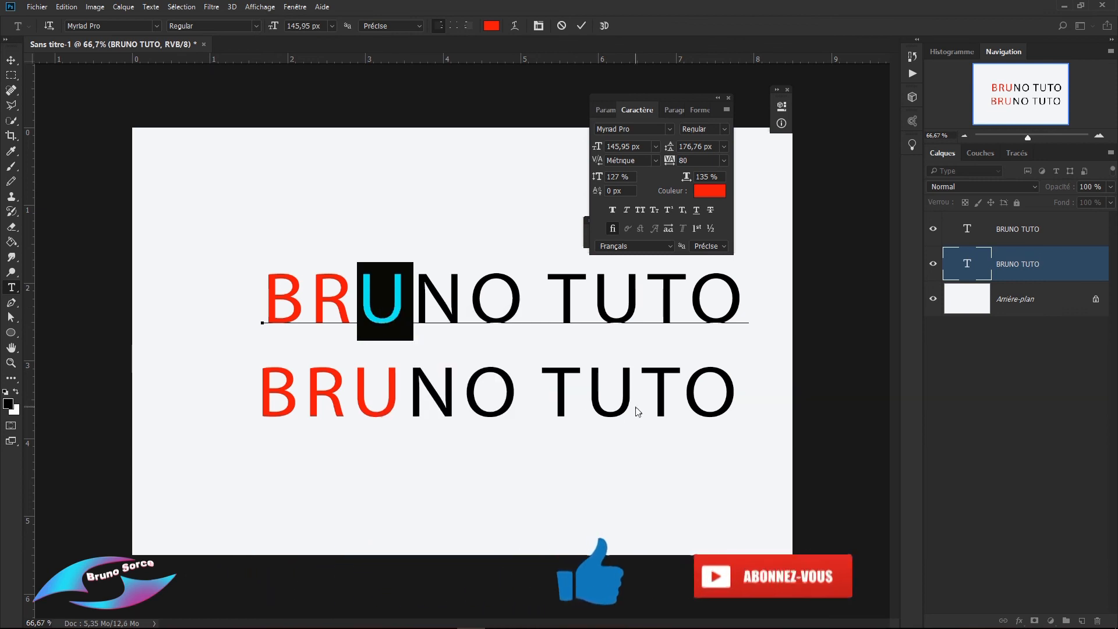
pyautogui.click(1074, 237)
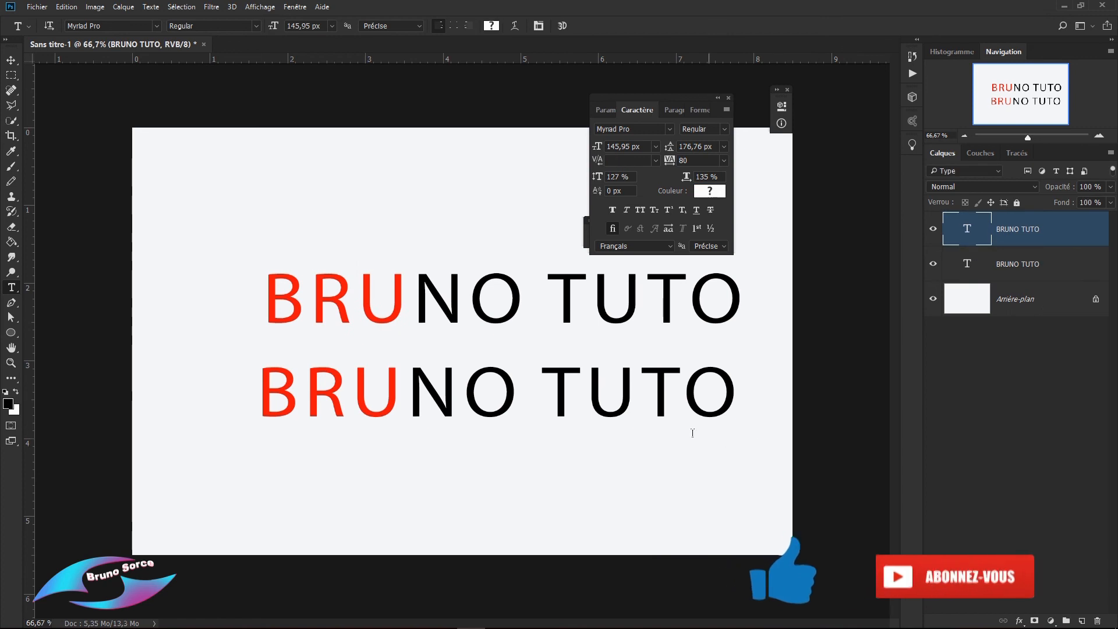
pyautogui.moveTo(643, 390); pyautogui.dragTo(588, 390)
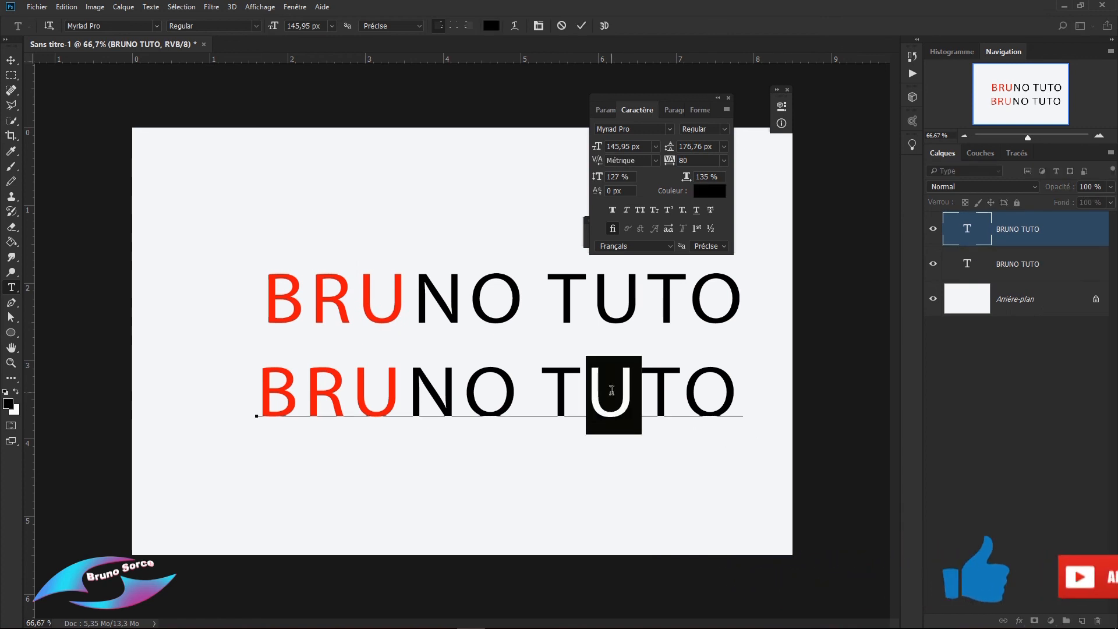
pyautogui.rightClick(612, 391)
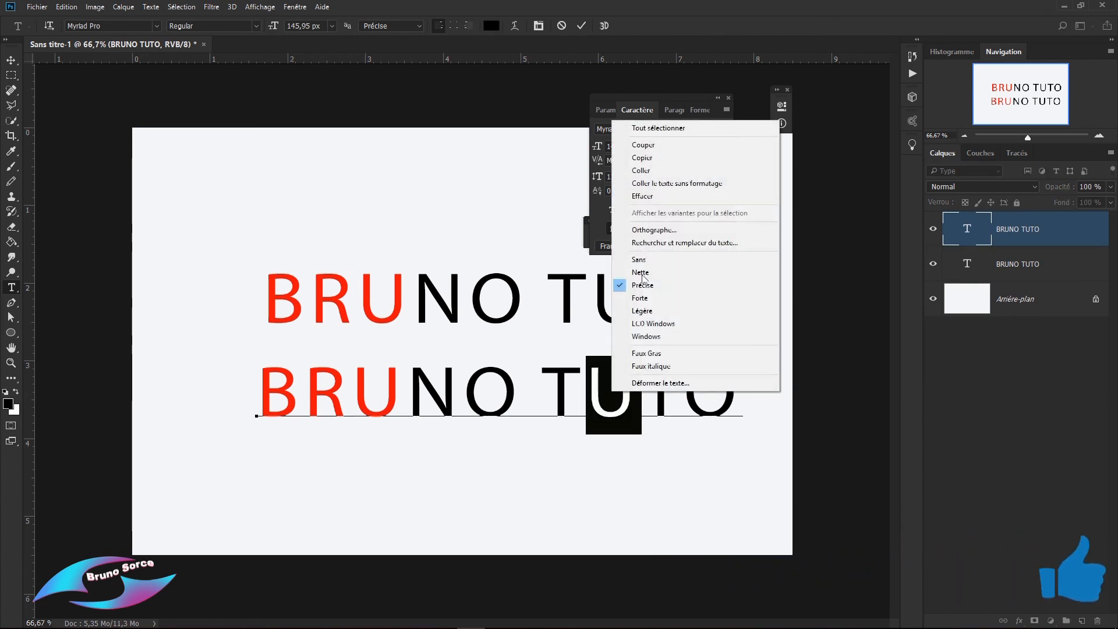
pyautogui.click(645, 170)
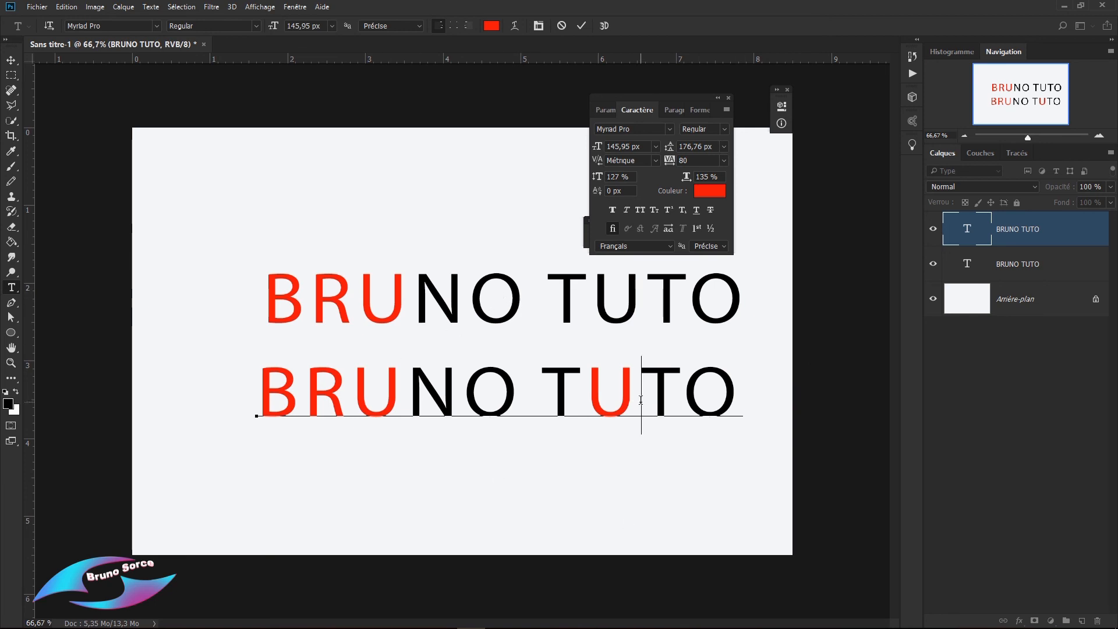
# Copy the red U of TUTO in the lower line and paste it over the O ending the upper line's first word.
pyautogui.moveTo(629, 400); pyautogui.dragTo(588, 400)
pyautogui.rightClick(610, 396)
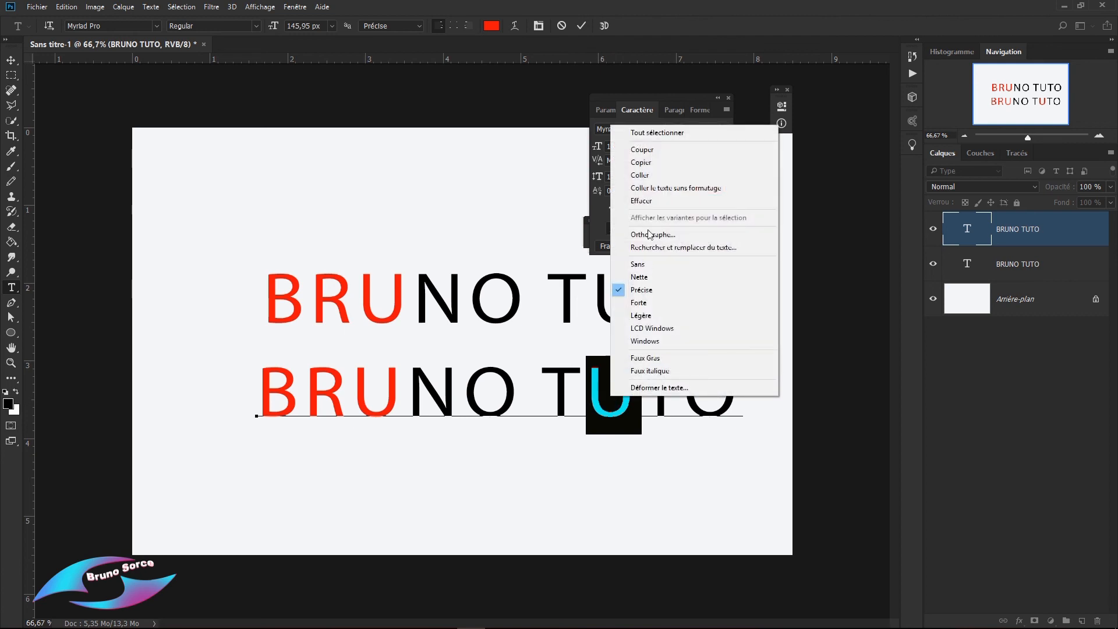
pyautogui.click(643, 164)
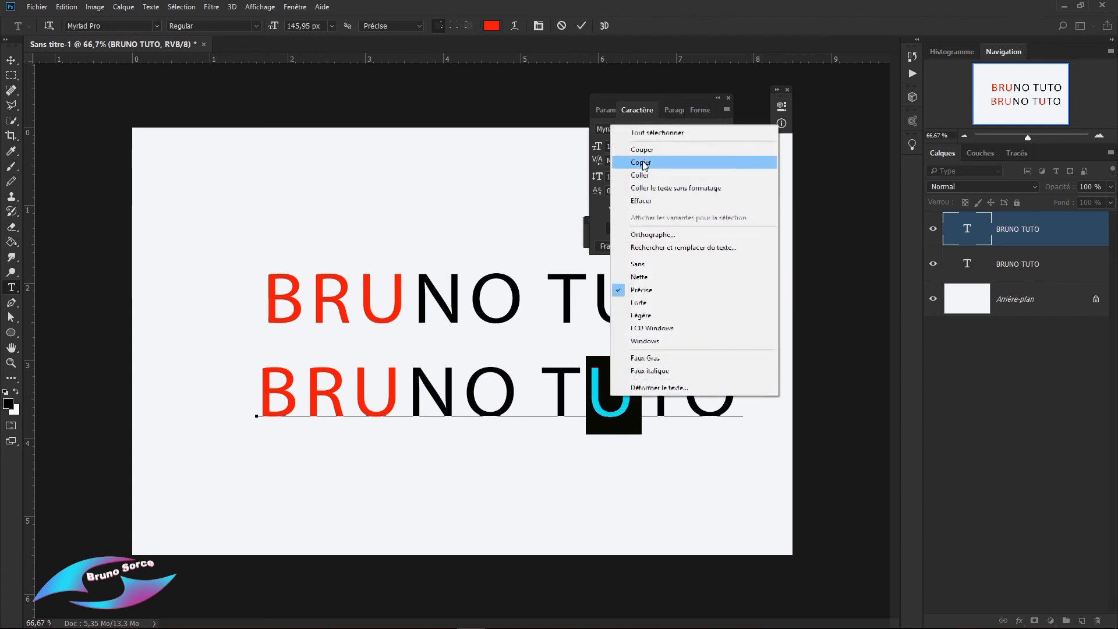
pyautogui.click(1065, 269)
pyautogui.moveTo(527, 304); pyautogui.dragTo(490, 298)
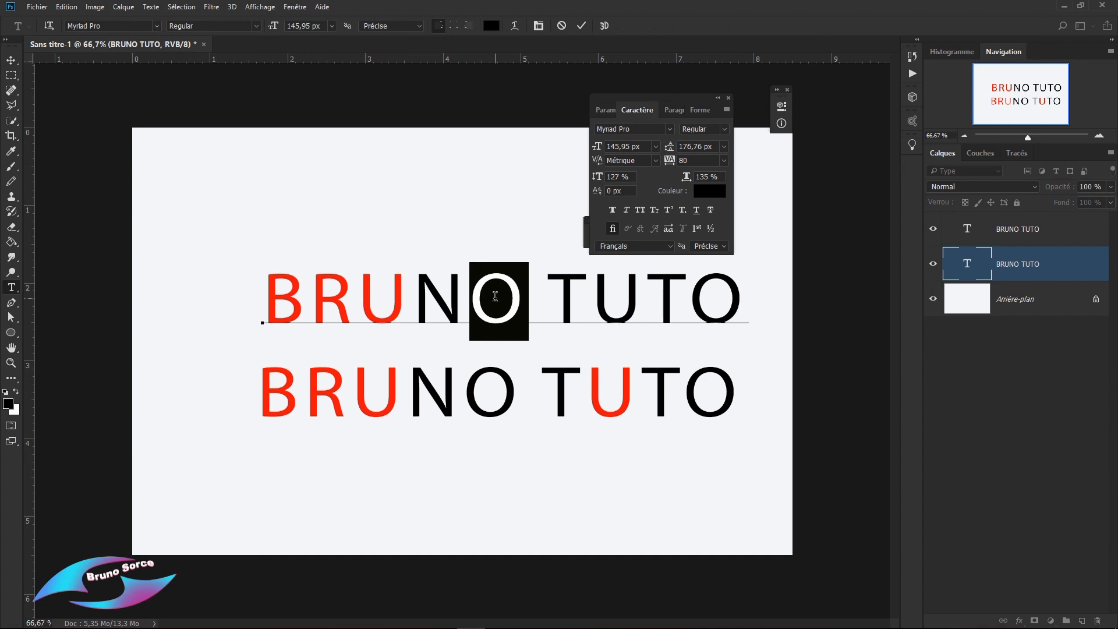
pyautogui.rightClick(495, 296)
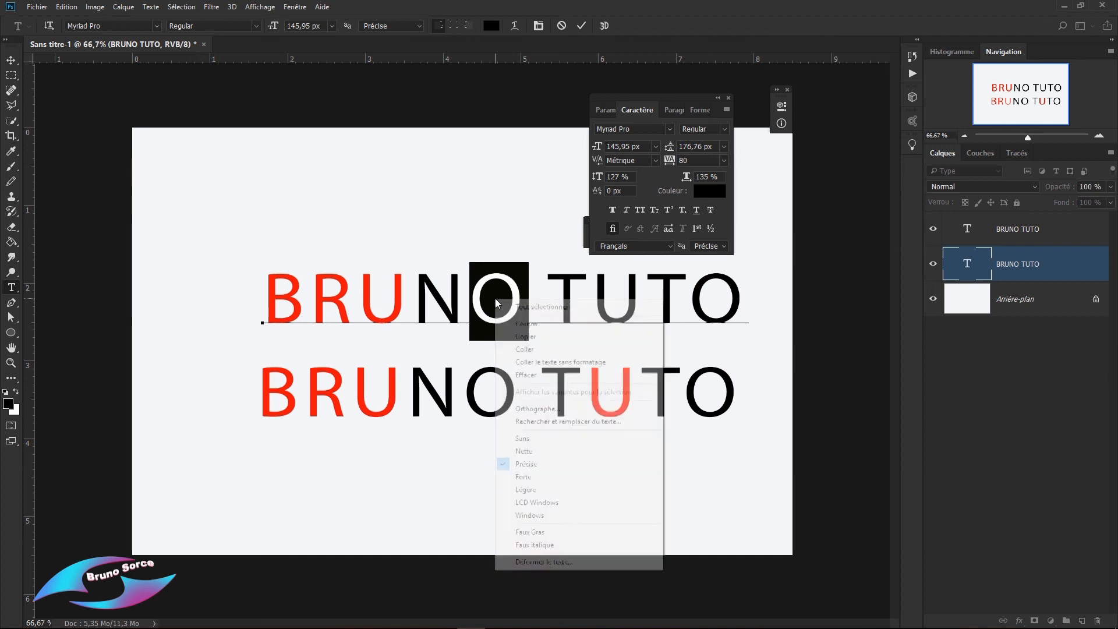
pyautogui.click(530, 350)
# Copy the black O ending the lower line and paste it over the red U ending the upper line's first word.
pyautogui.click(1064, 229)
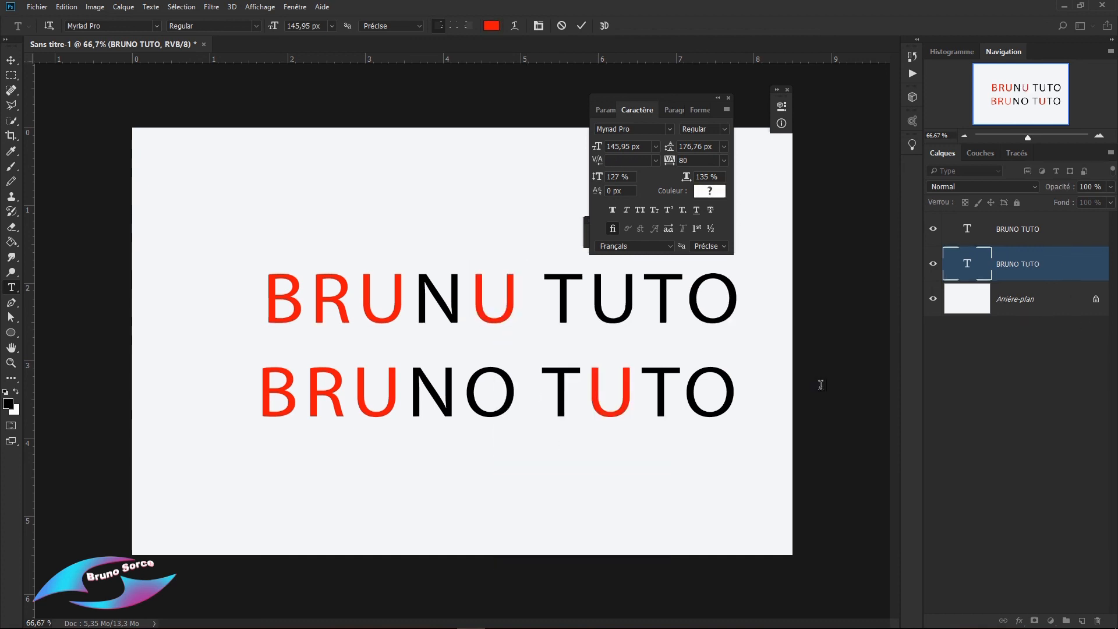
pyautogui.click(738, 404)
pyautogui.moveTo(737, 404); pyautogui.dragTo(708, 399)
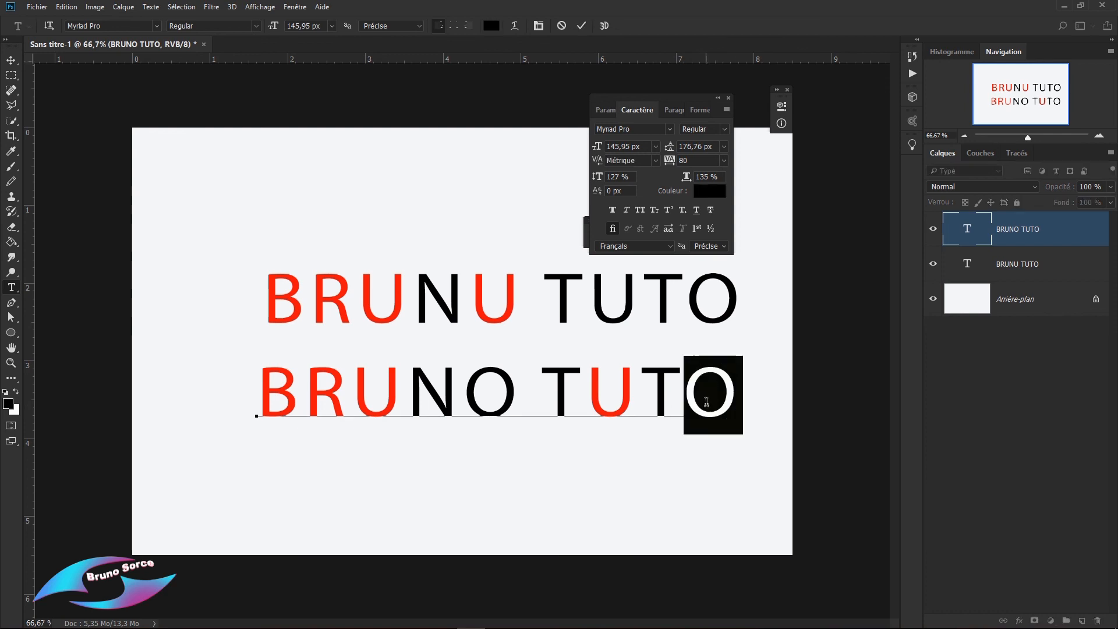
pyautogui.rightClick(708, 399)
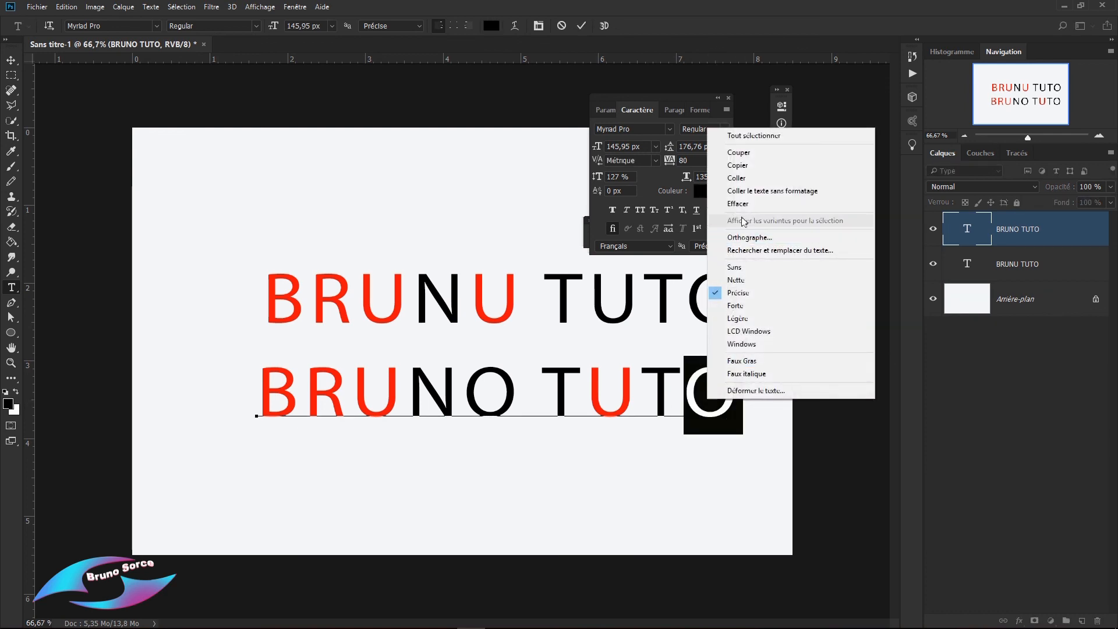
pyautogui.click(739, 166)
pyautogui.click(1045, 266)
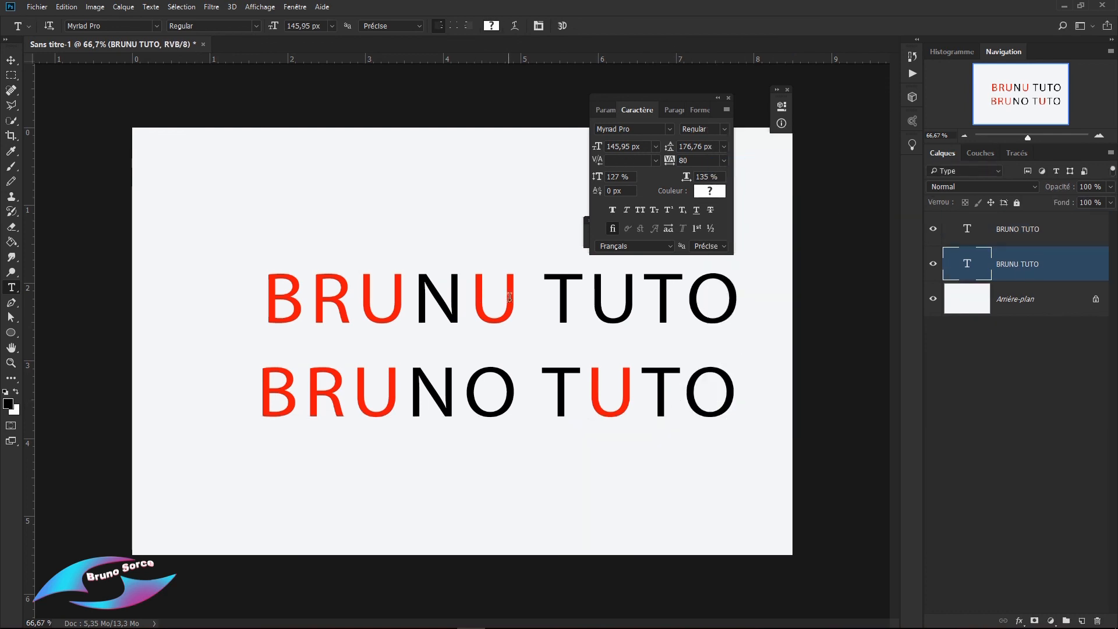
pyautogui.moveTo(509, 297); pyautogui.dragTo(480, 298)
pyautogui.rightClick(485, 301)
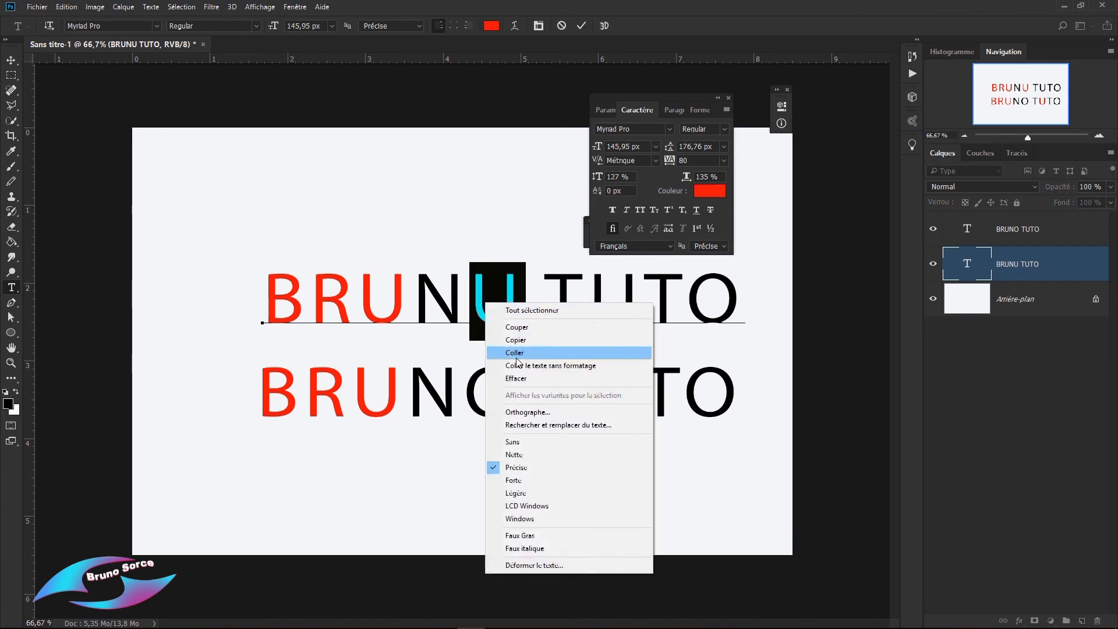
pyautogui.click(517, 353)
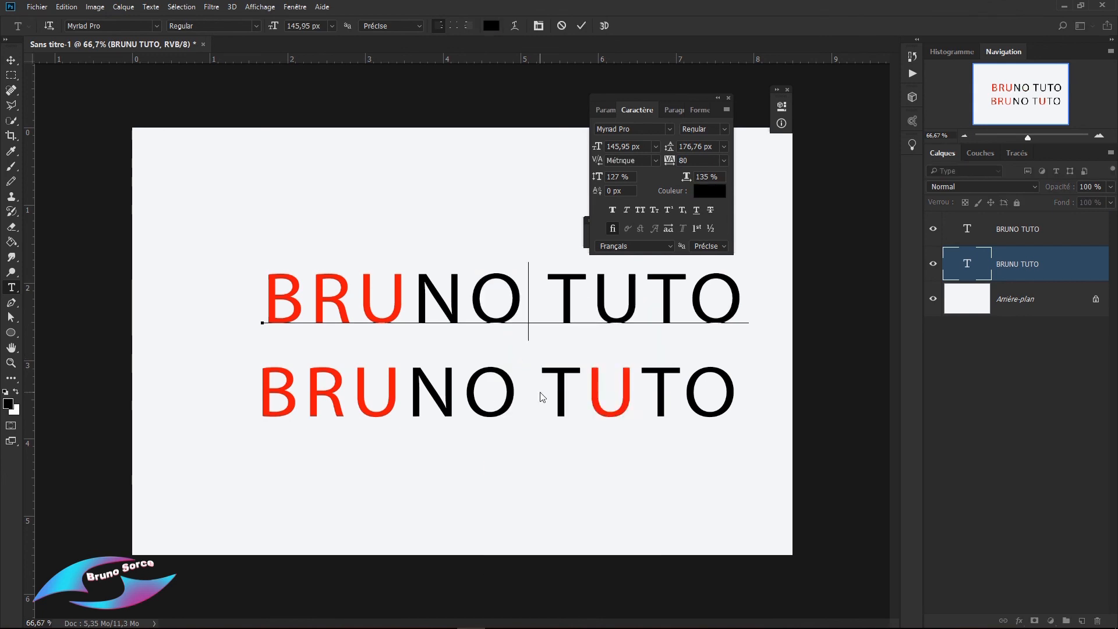